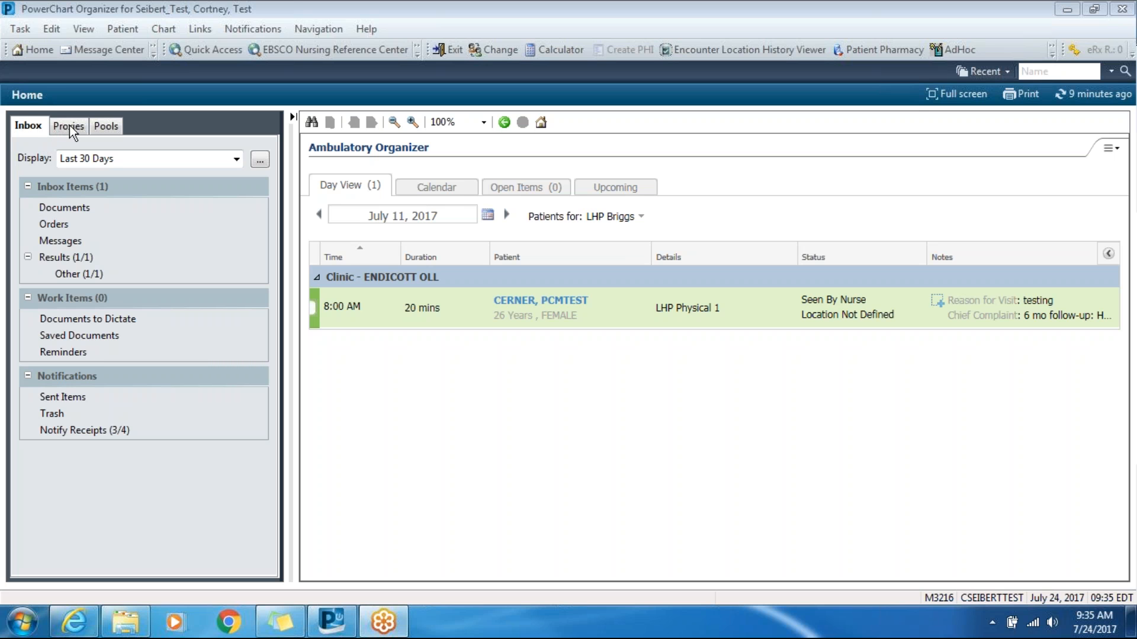
- Look through the inbox documents, the proxy inbox and the pool inbox, and return to the personal inbox
click(65, 207)
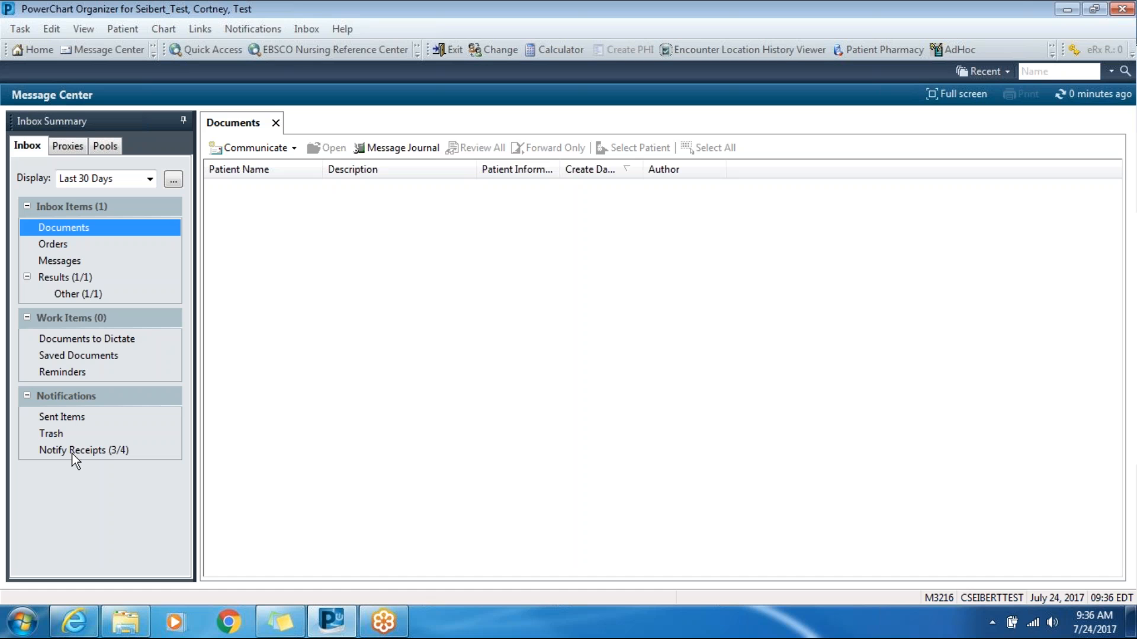
click(65, 147)
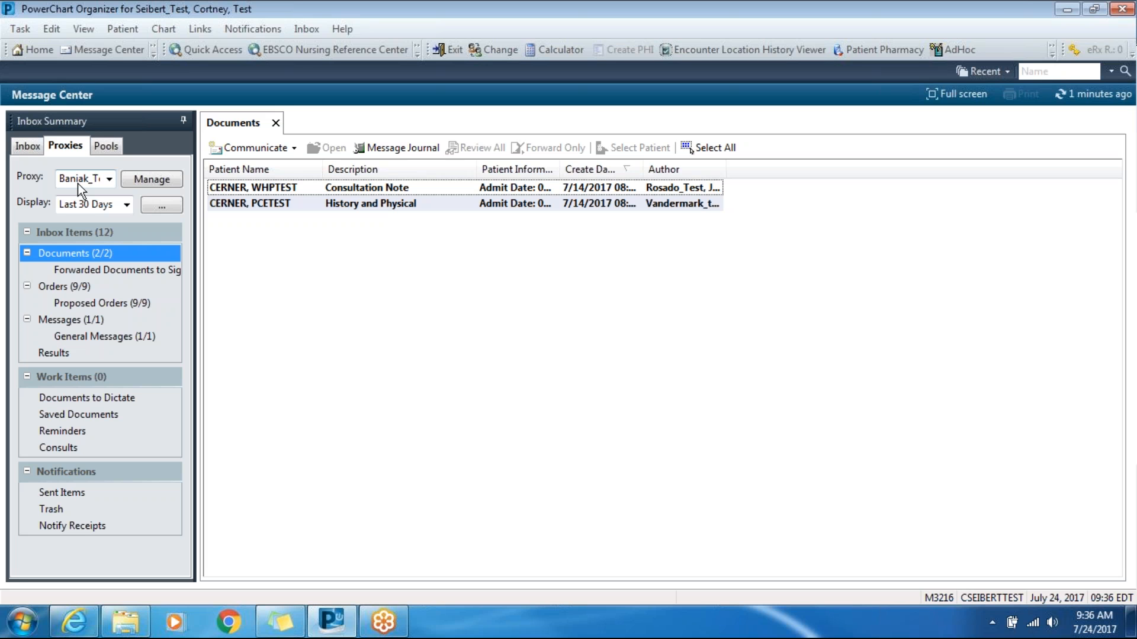
click(105, 146)
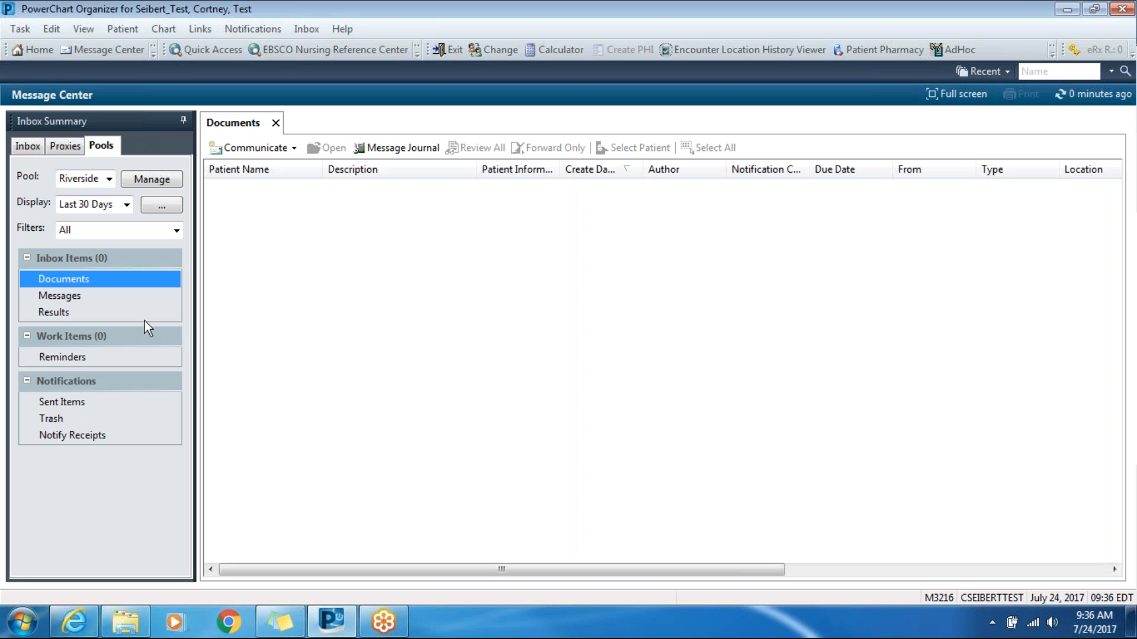
click(30, 145)
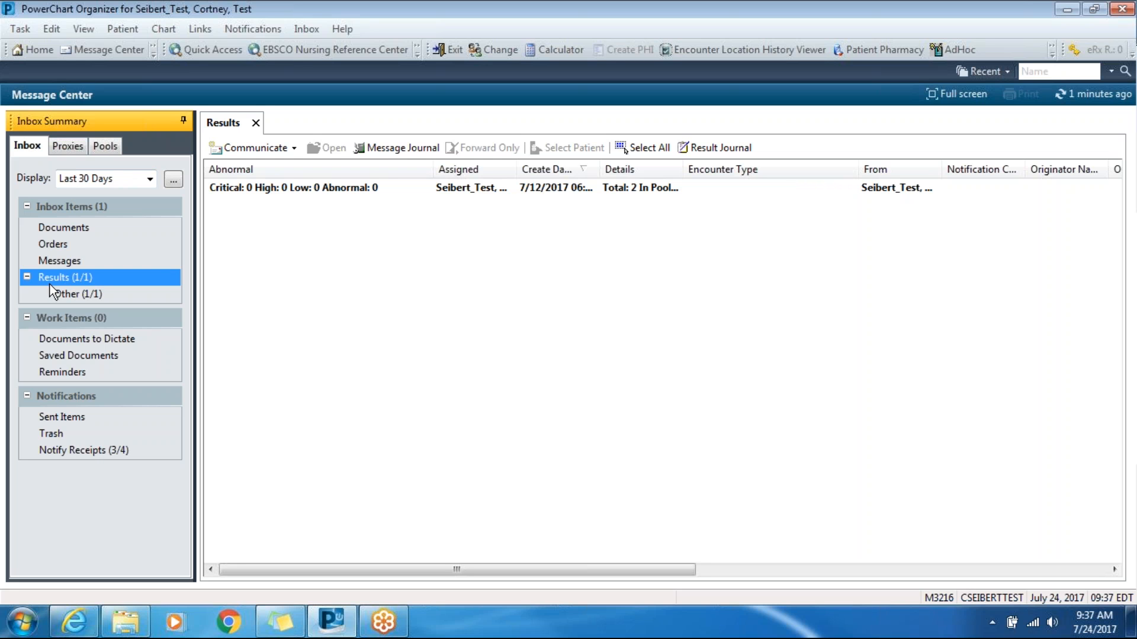
- Open the forwarded result in the inbox and show the trends for Hemoglobin Measured POC and Blood Glucose, POC
click(304, 190)
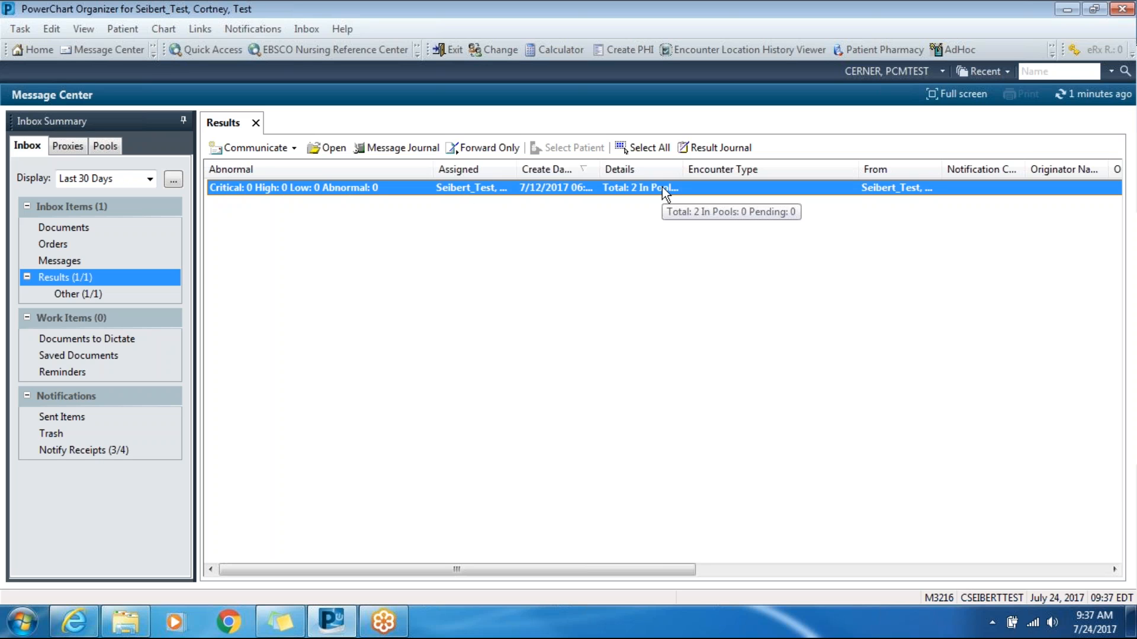
double_click(573, 185)
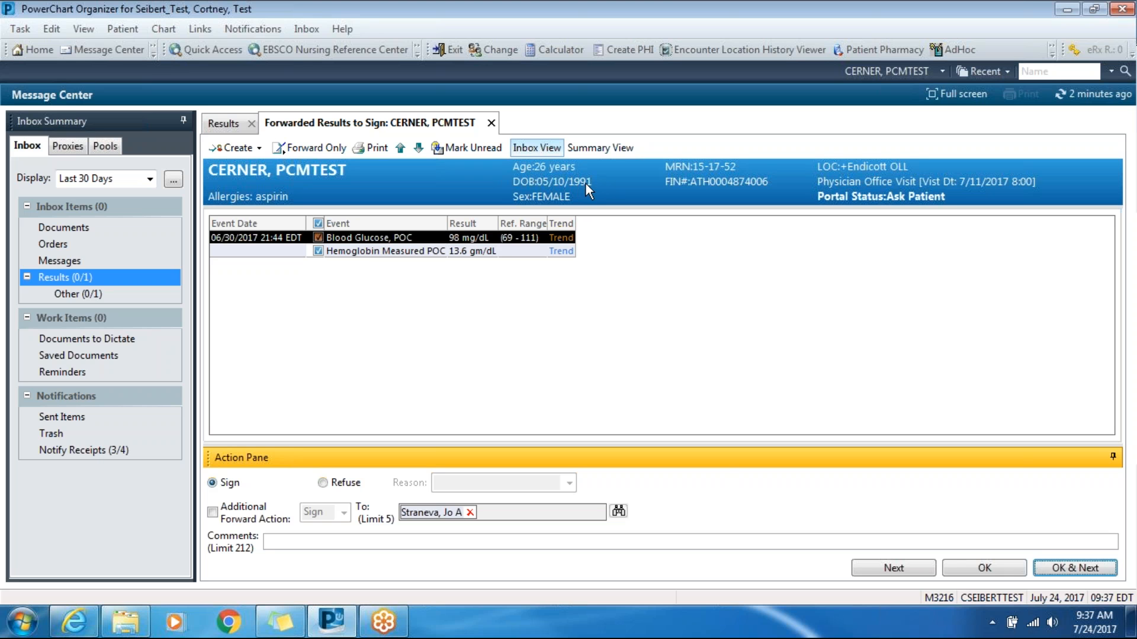
click(559, 303)
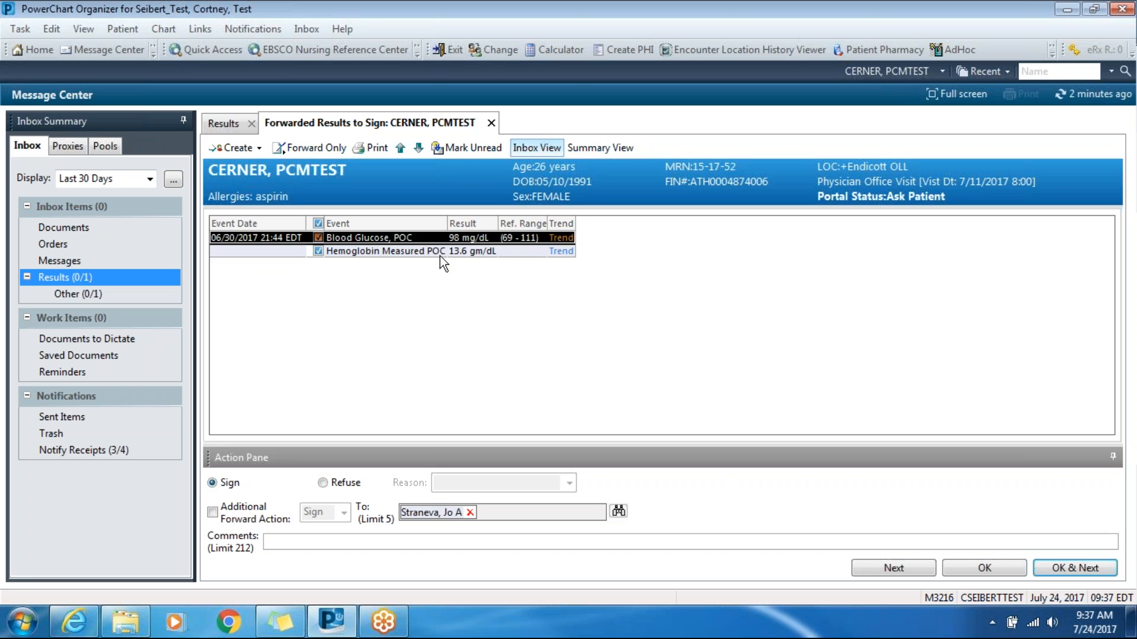
click(561, 251)
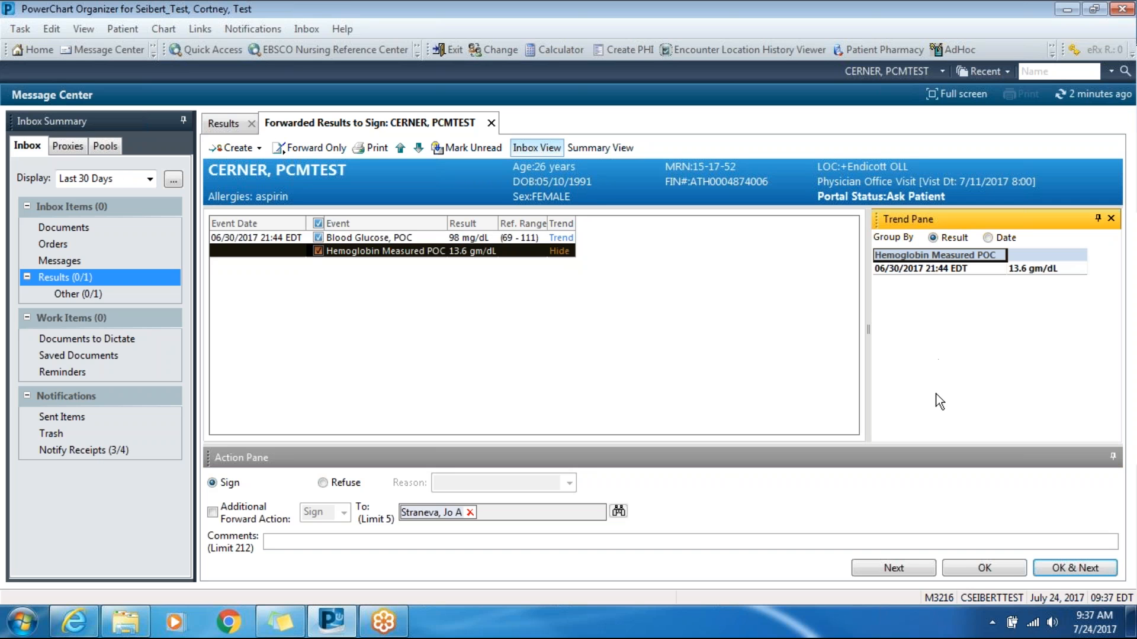
click(563, 238)
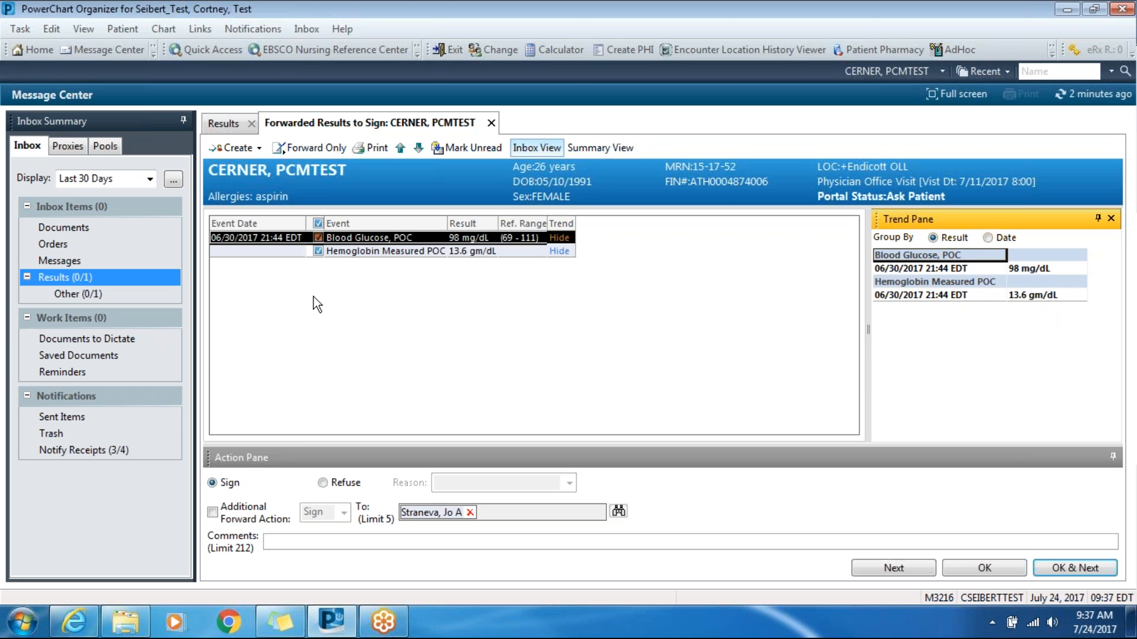
- Create a reminder from the results and address it to the pool 303 Main Clinical Nursing - OLL
click(262, 153)
click(260, 161)
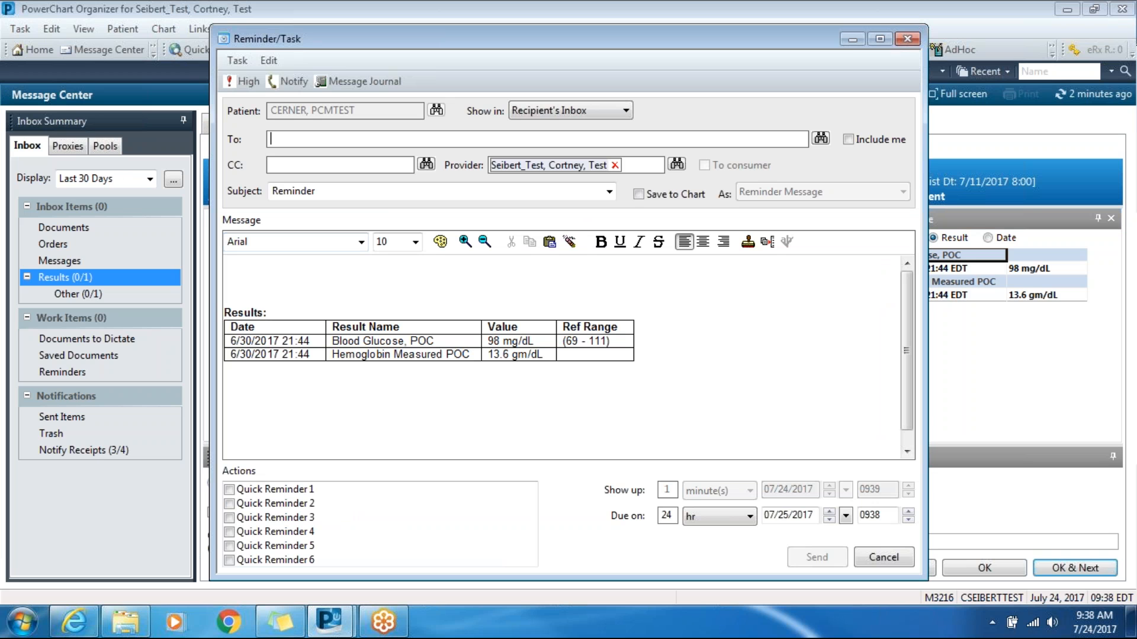
text(/p)
click(819, 141)
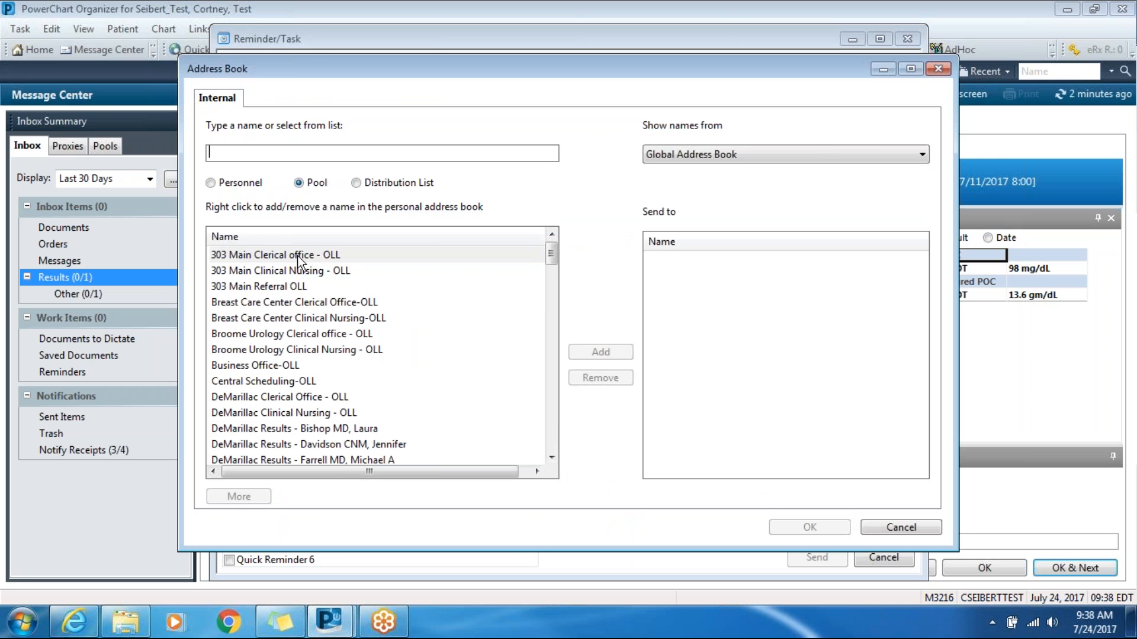
click(300, 273)
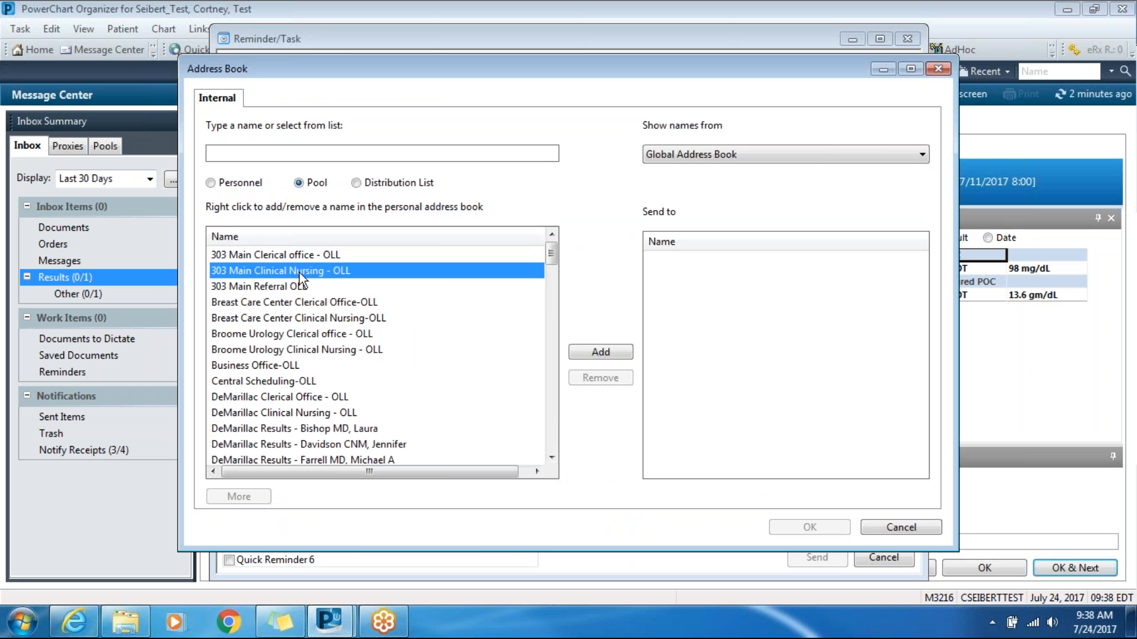
click(614, 355)
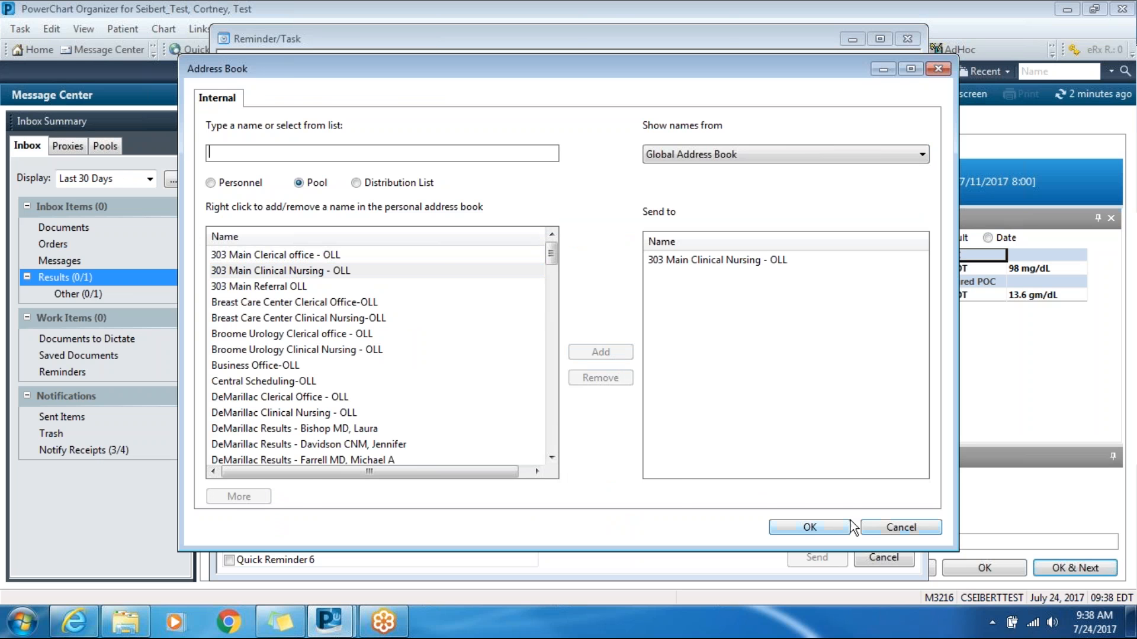
click(833, 528)
- Write "Please follow up with patient. Office visit in 3 months" in the reminder and send it, saving it to the chart
click(286, 267)
text(Please follow up with patient. Office visit in 3 months)
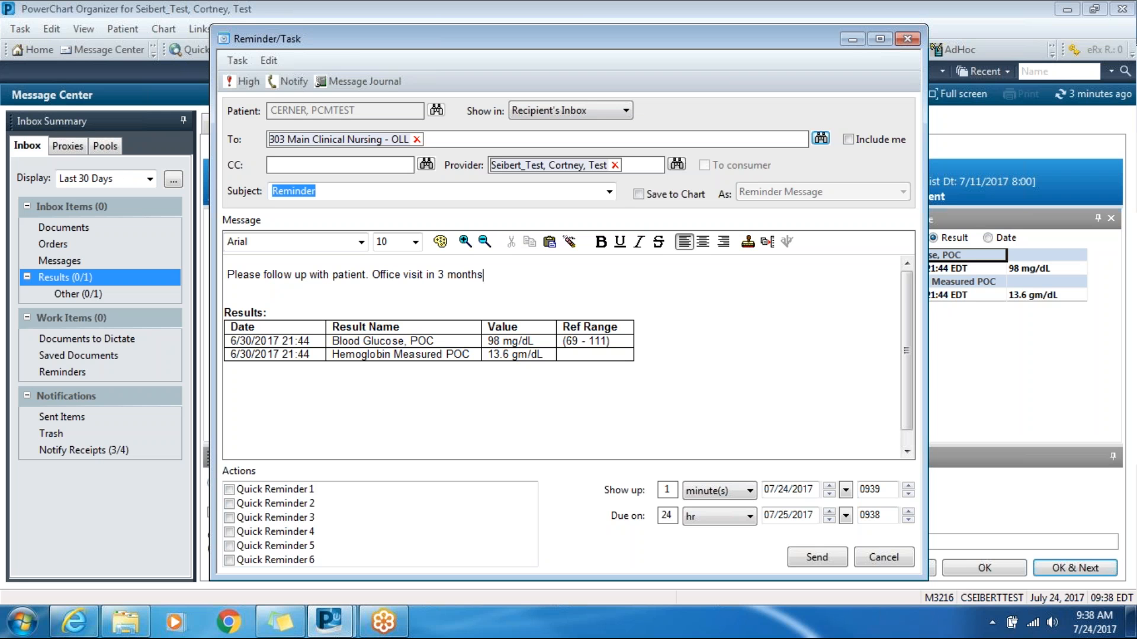
click(810, 557)
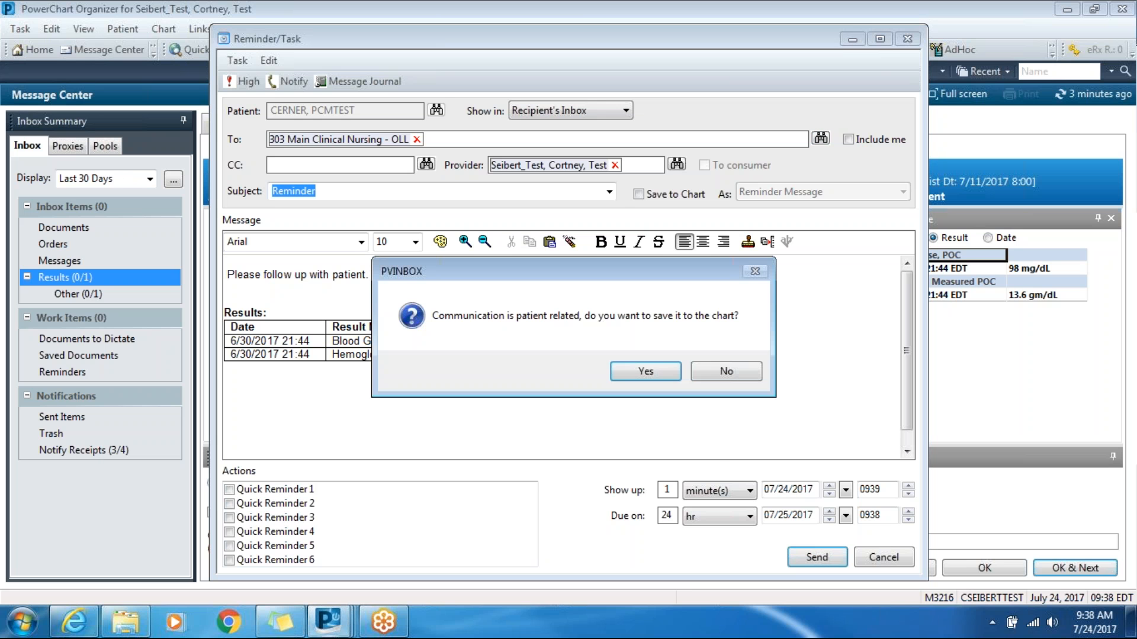
click(647, 372)
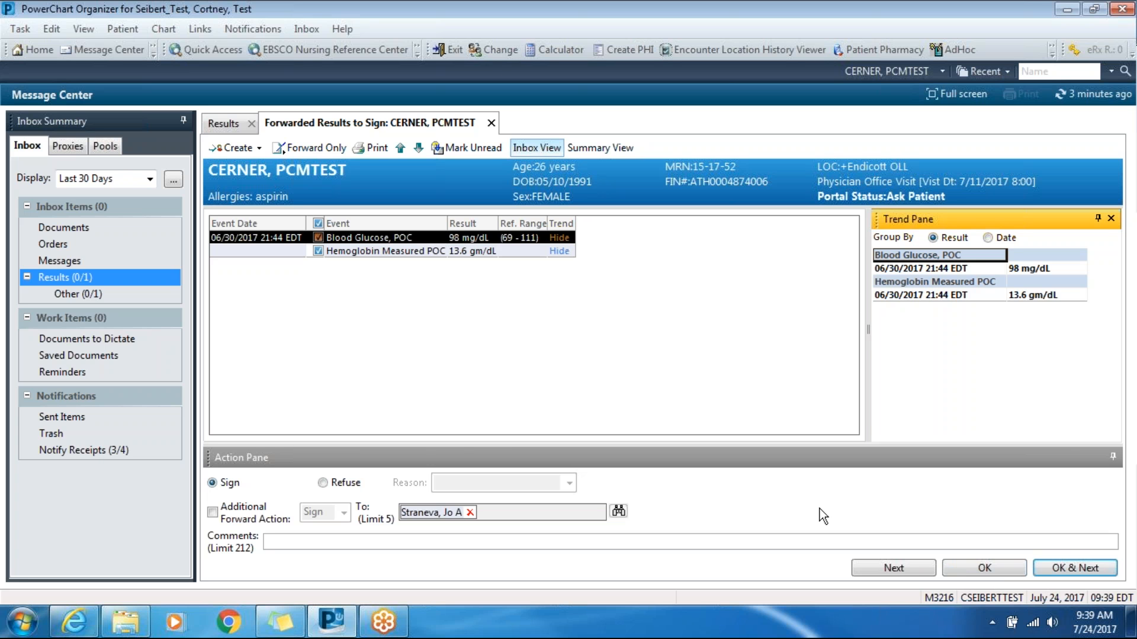
- Sign the forwarded results without an additional forward action and close them
click(212, 512)
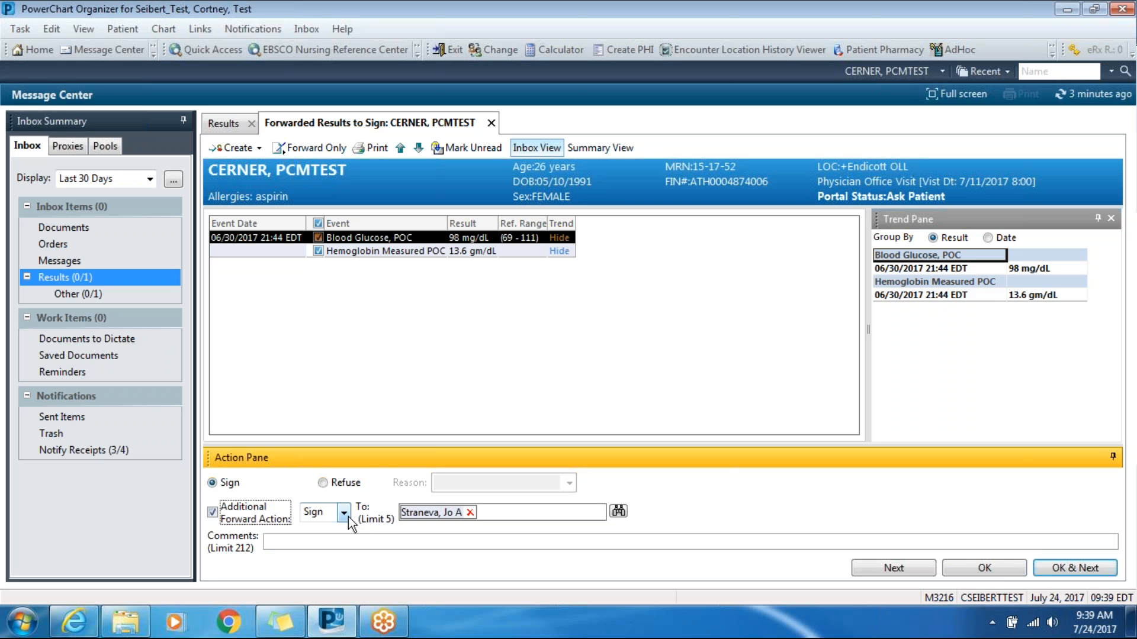
click(213, 514)
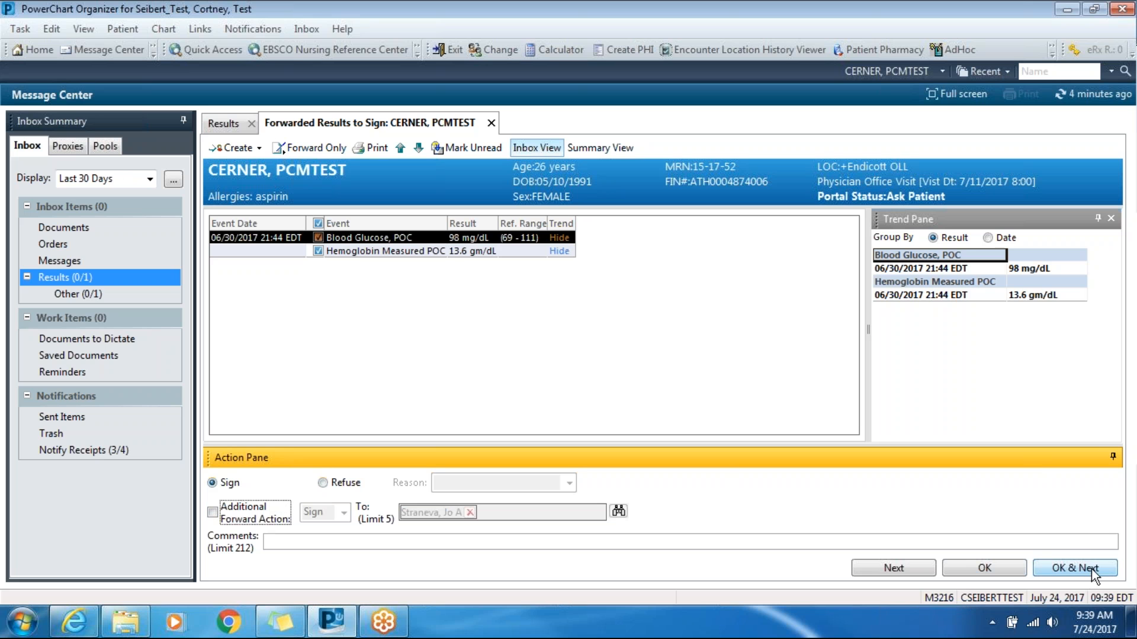
click(1011, 569)
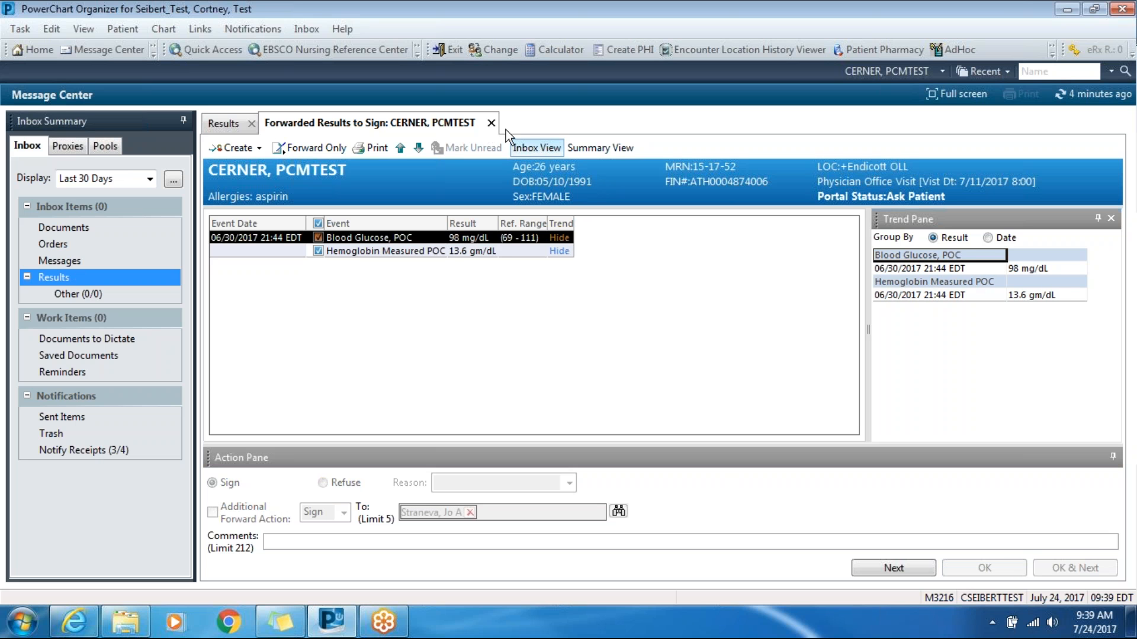
click(492, 123)
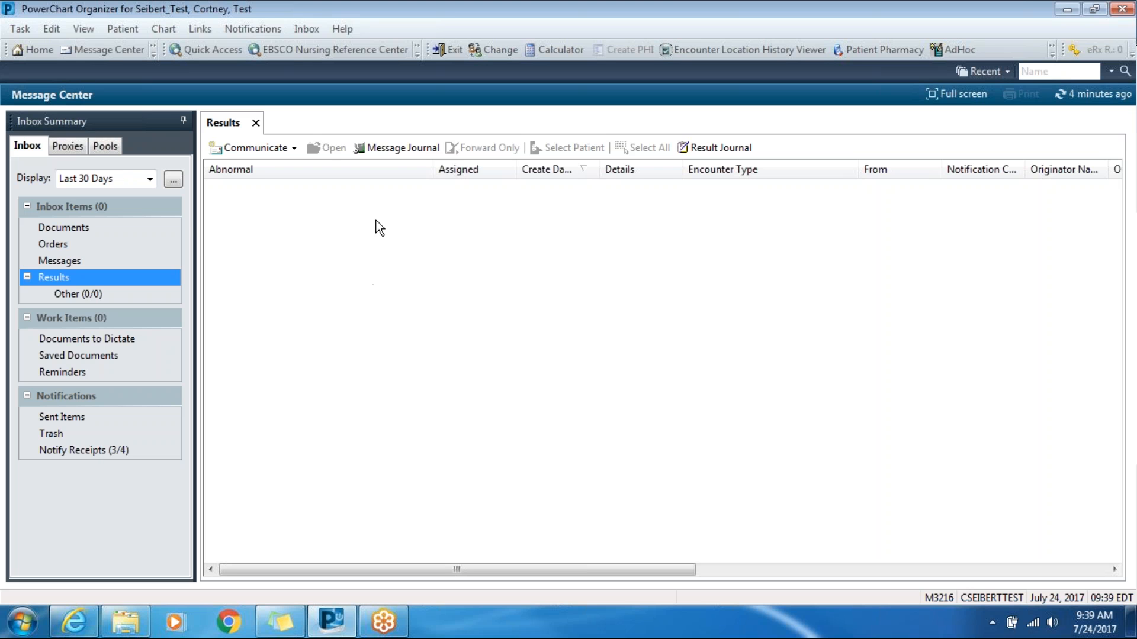
- Open the forwarded Consultation Note from the proxy inbox's documents and read it through to the signature line
click(85, 148)
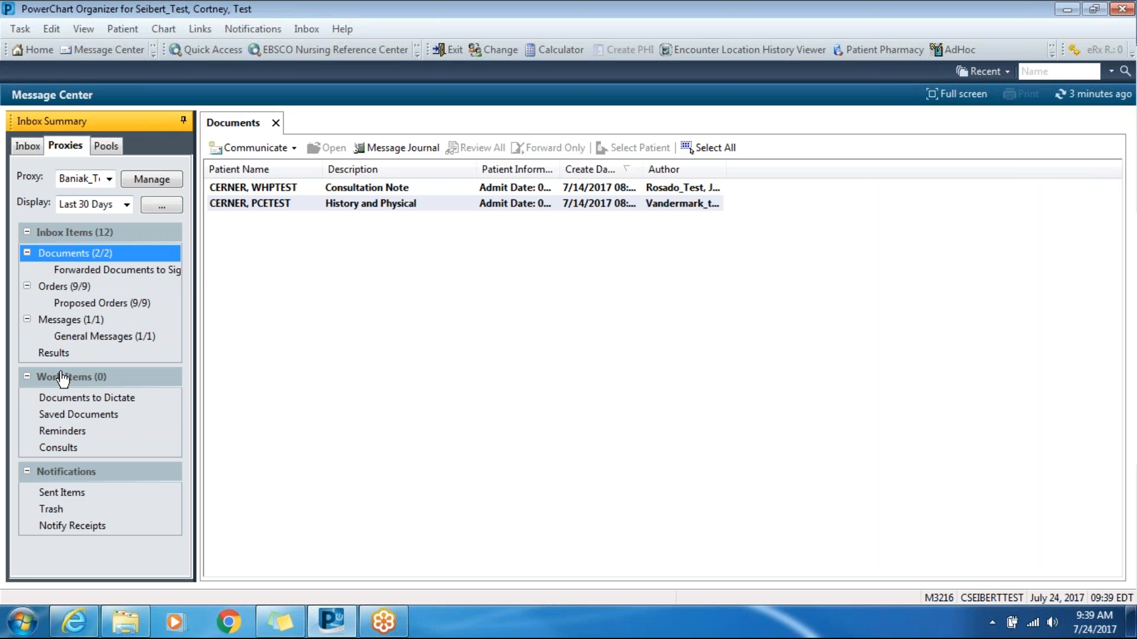
click(69, 258)
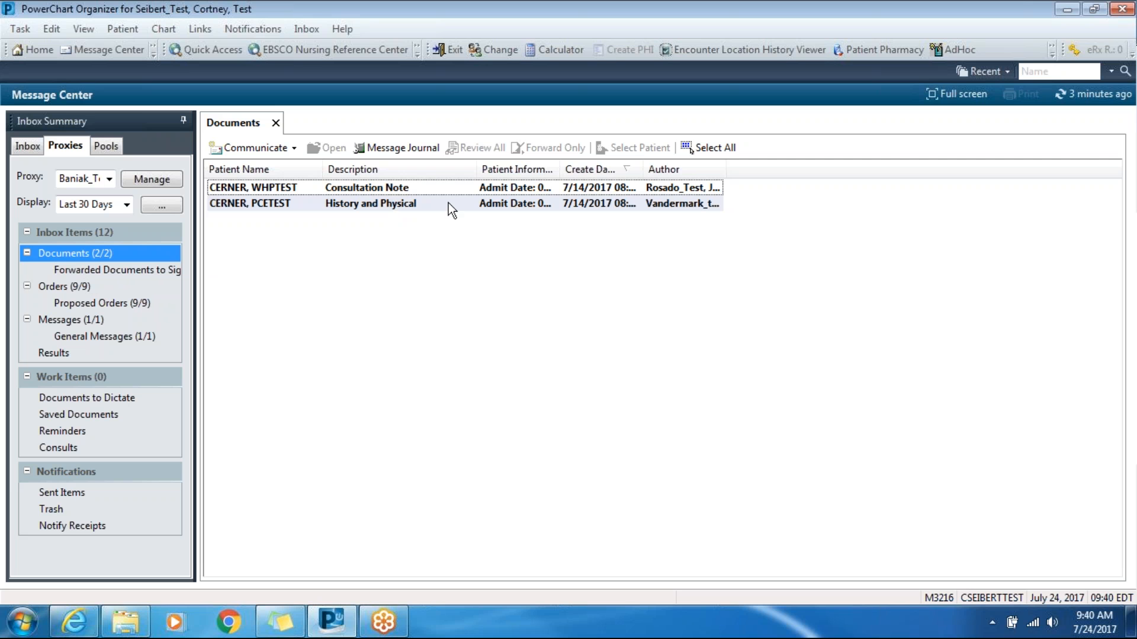
click(404, 186)
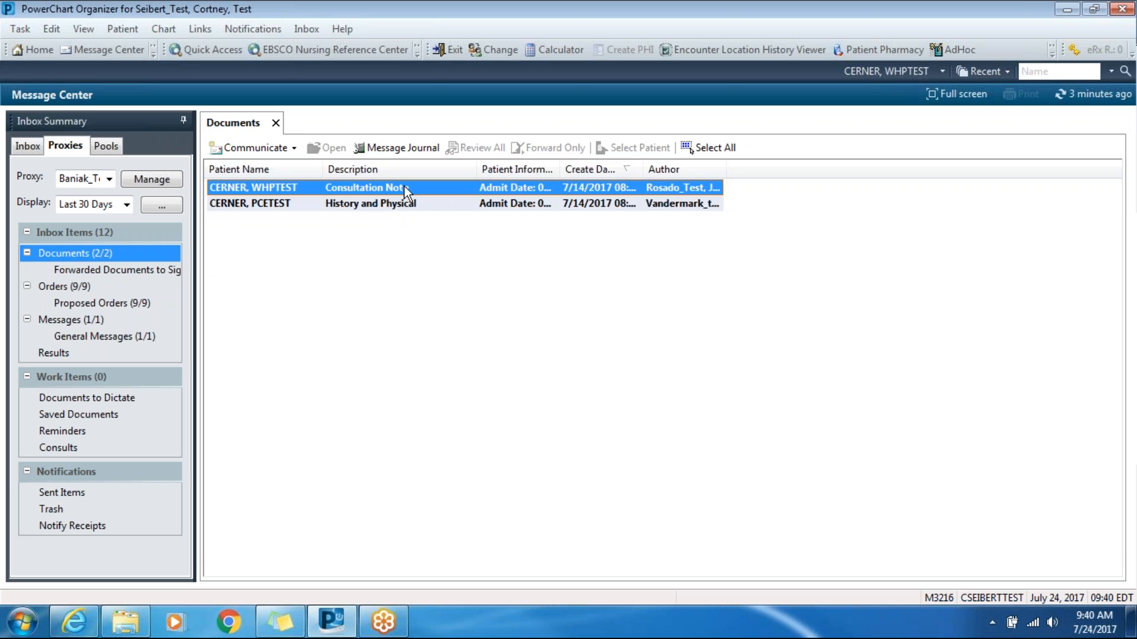
double_click(404, 186)
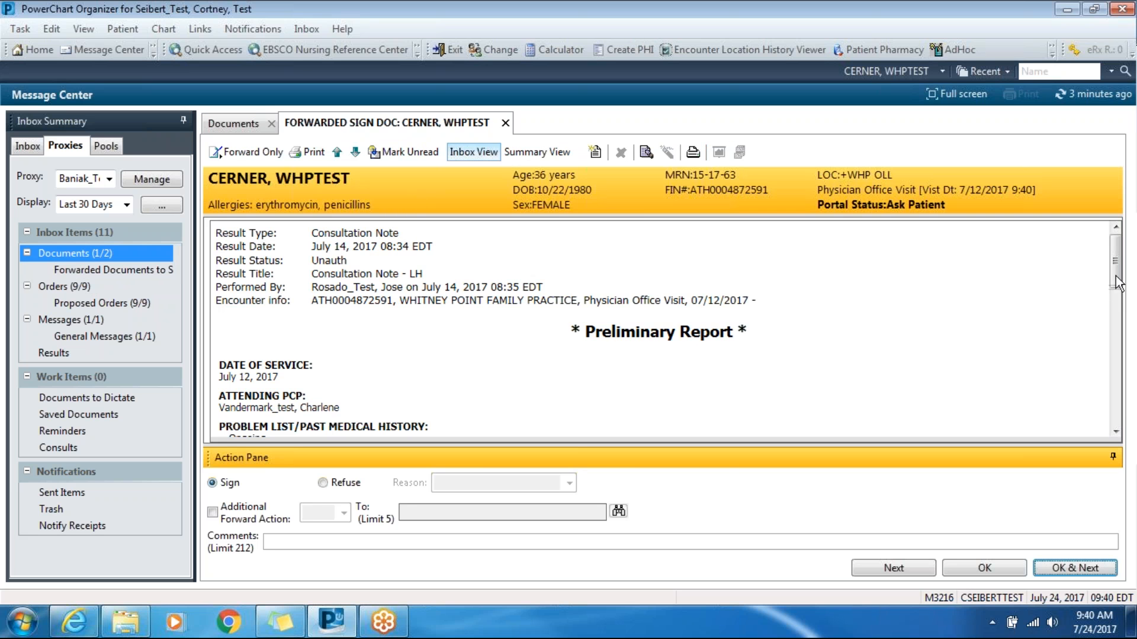
mouse_move(1117, 283)
mouse_down()
mouse_move(1124, 342)
mouse_move(1102, 405)
mouse_move(1070, 444)
mouse_up()
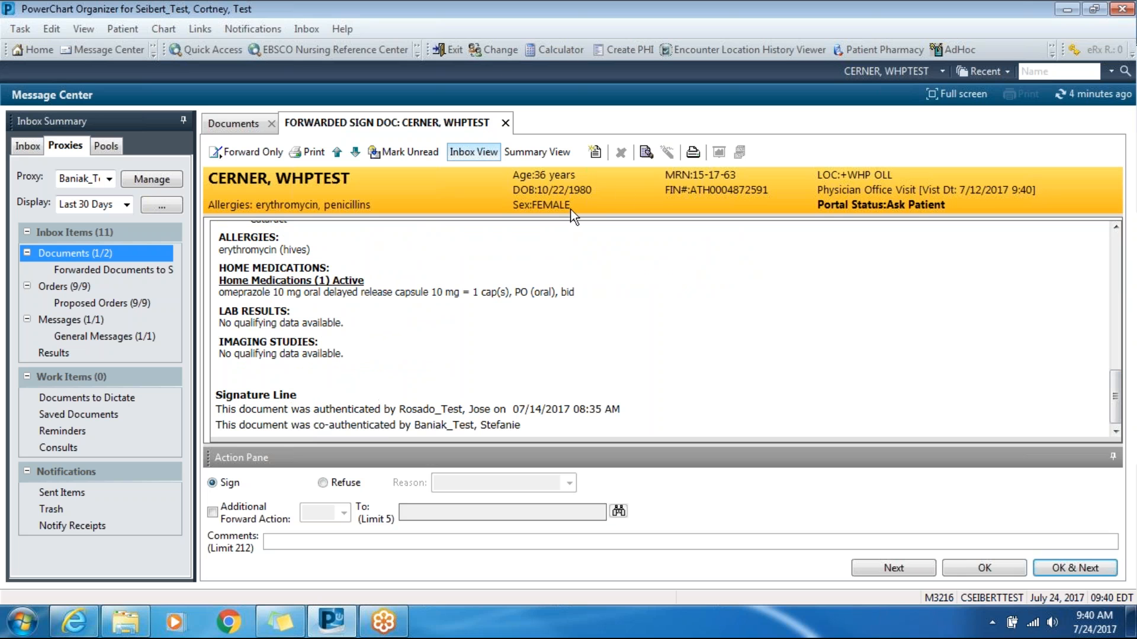
- Open the consultation note for modification and place the cursor in the Supervising Physician Attestation Statement section
click(650, 156)
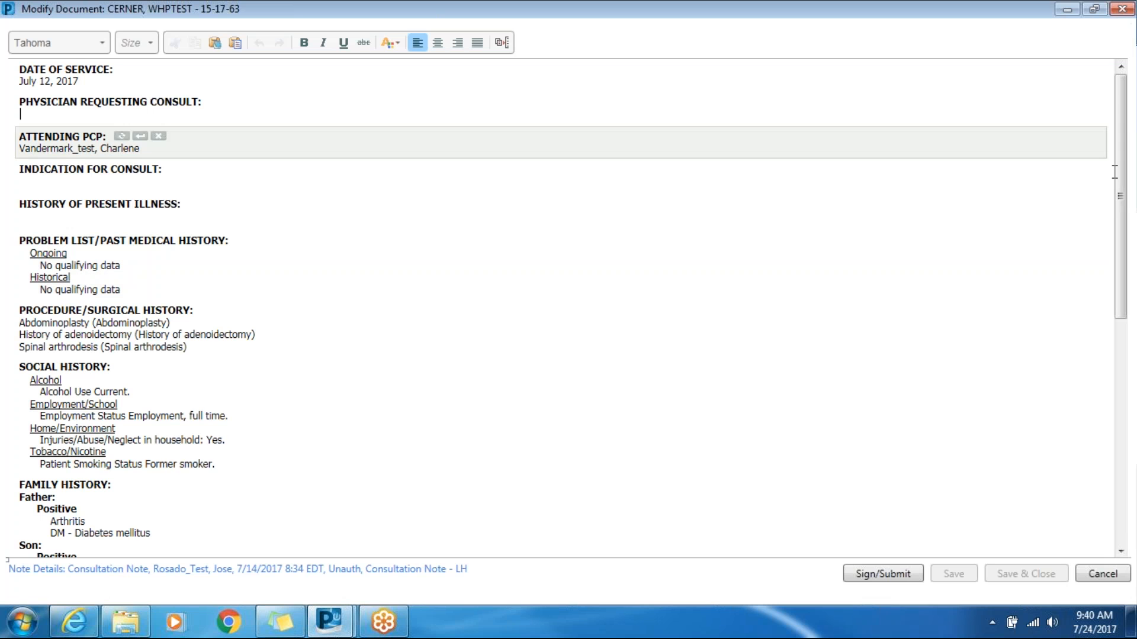
drag(1119, 187, 1120, 414)
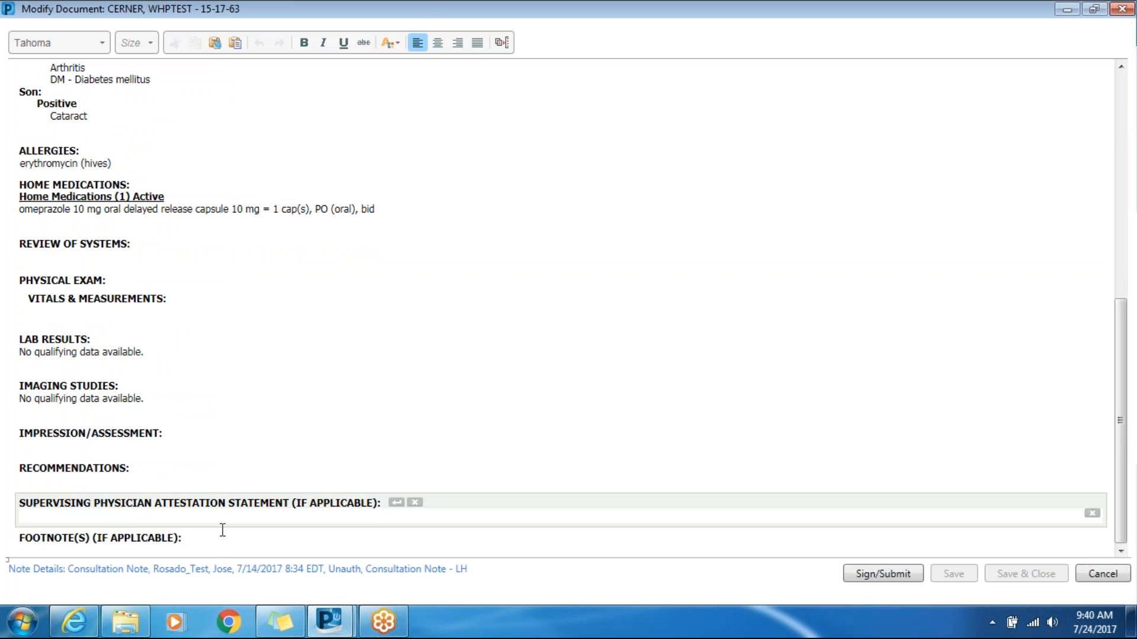
click(208, 548)
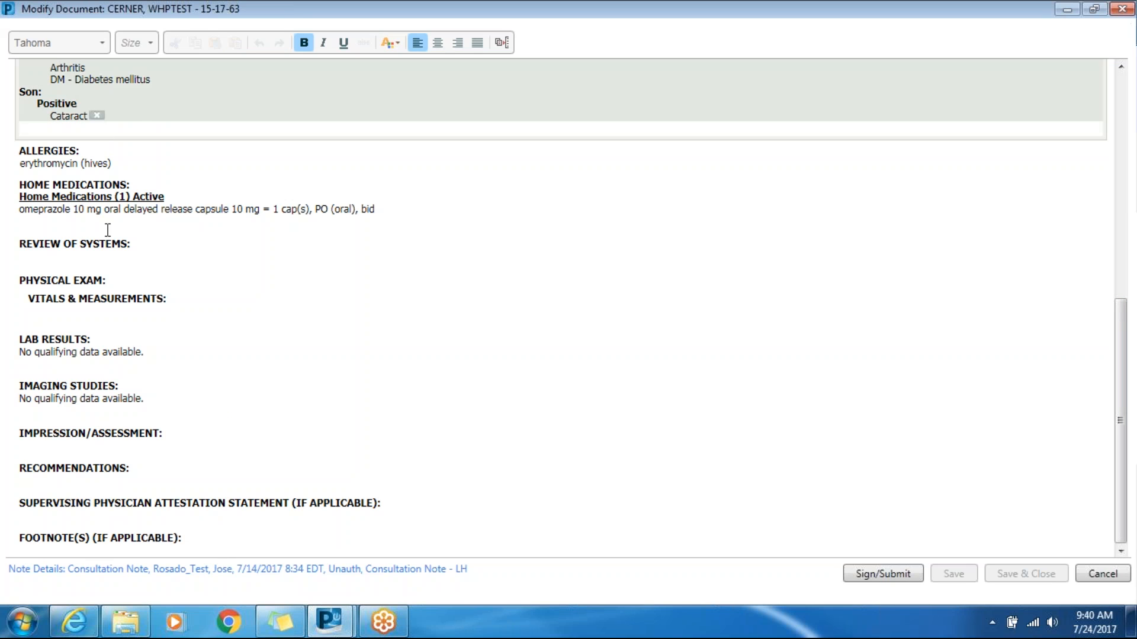
click(47, 518)
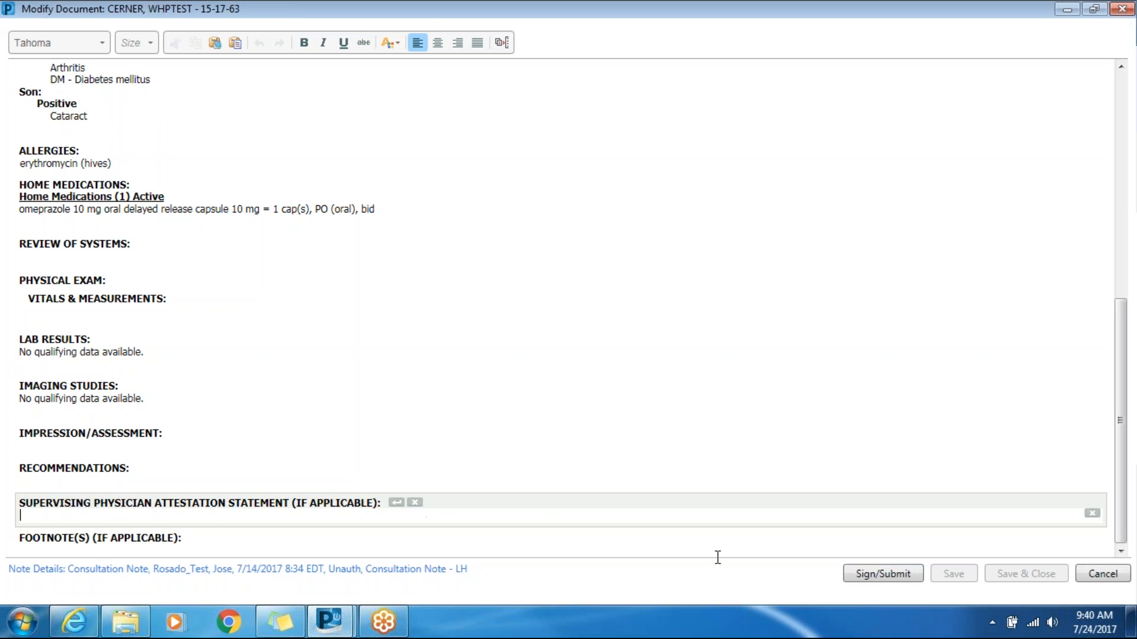
- Sign the modified consultation note, complete its inbox item and close the History and Physical document that follows
click(872, 572)
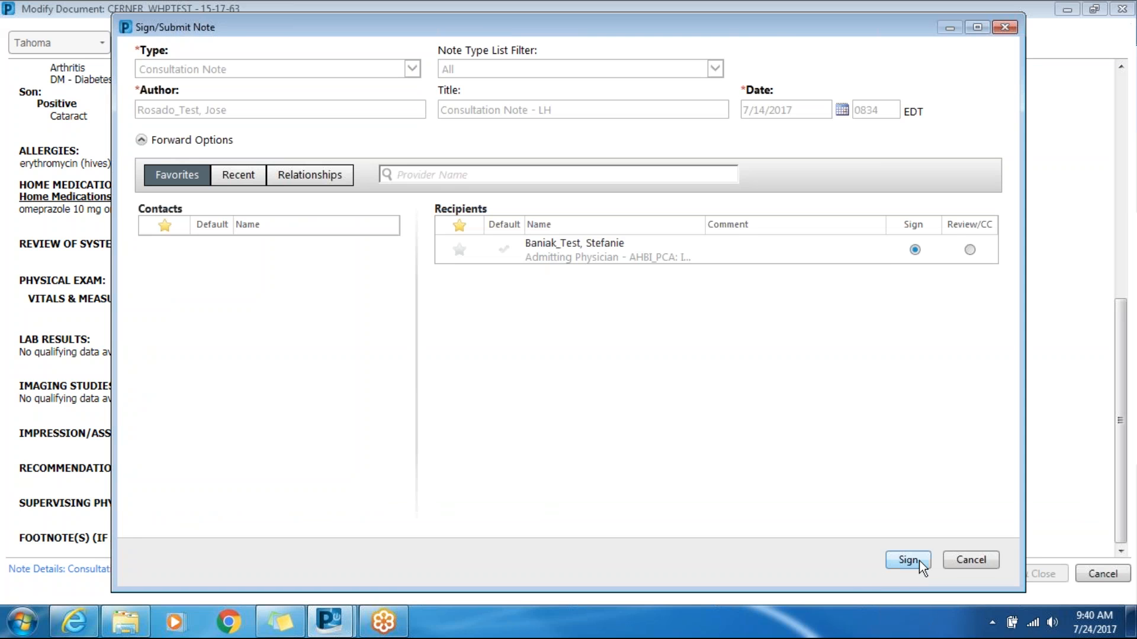
click(907, 560)
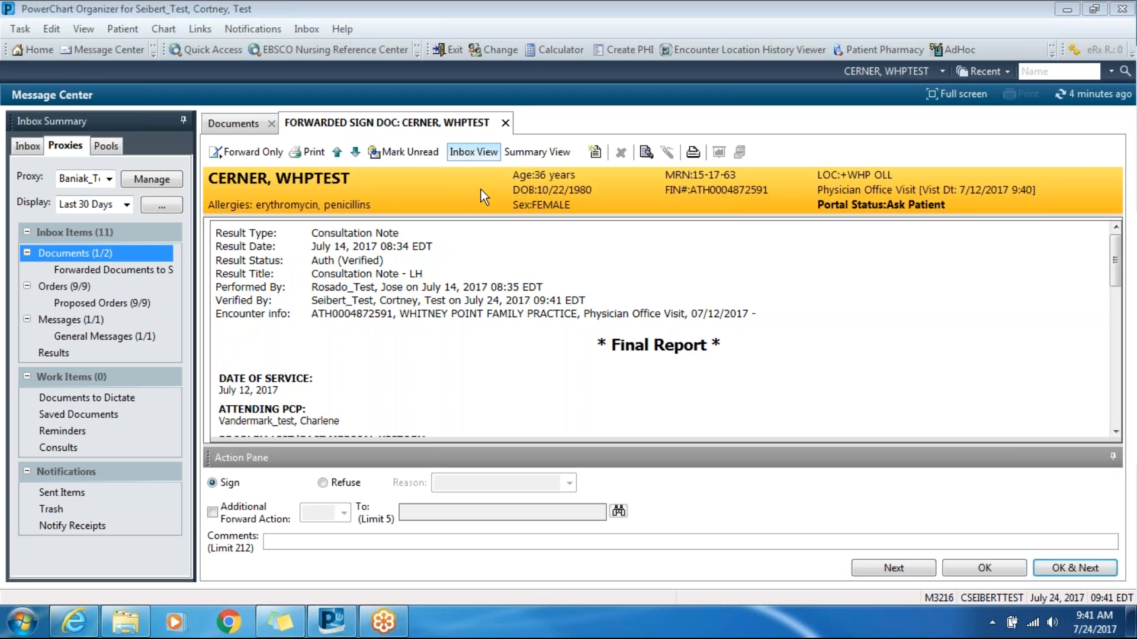
click(1110, 570)
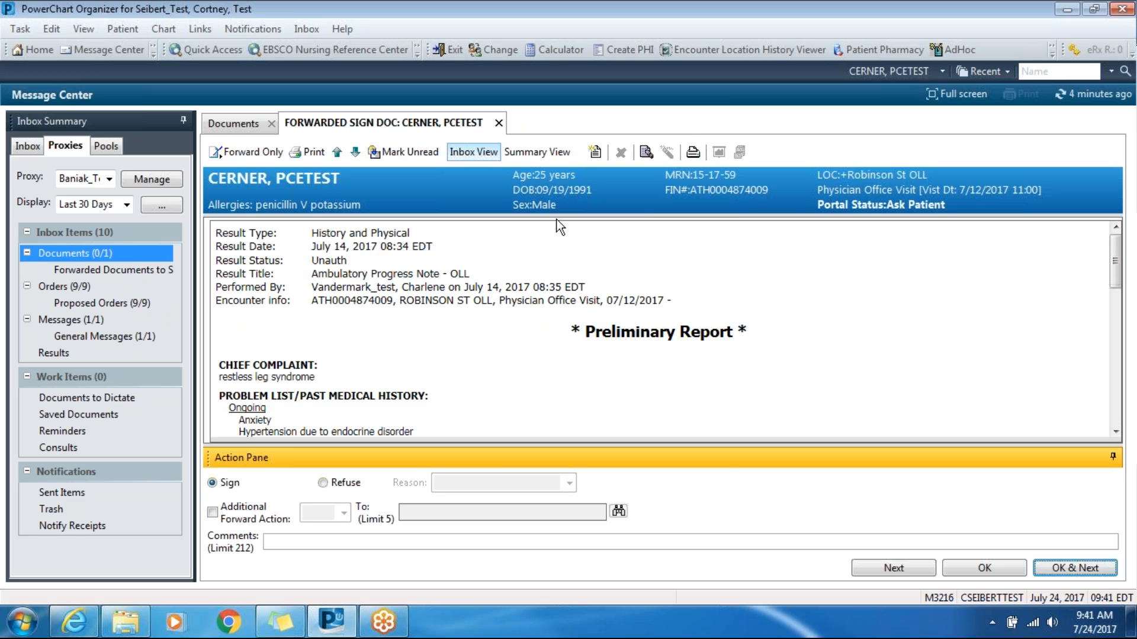
click(499, 123)
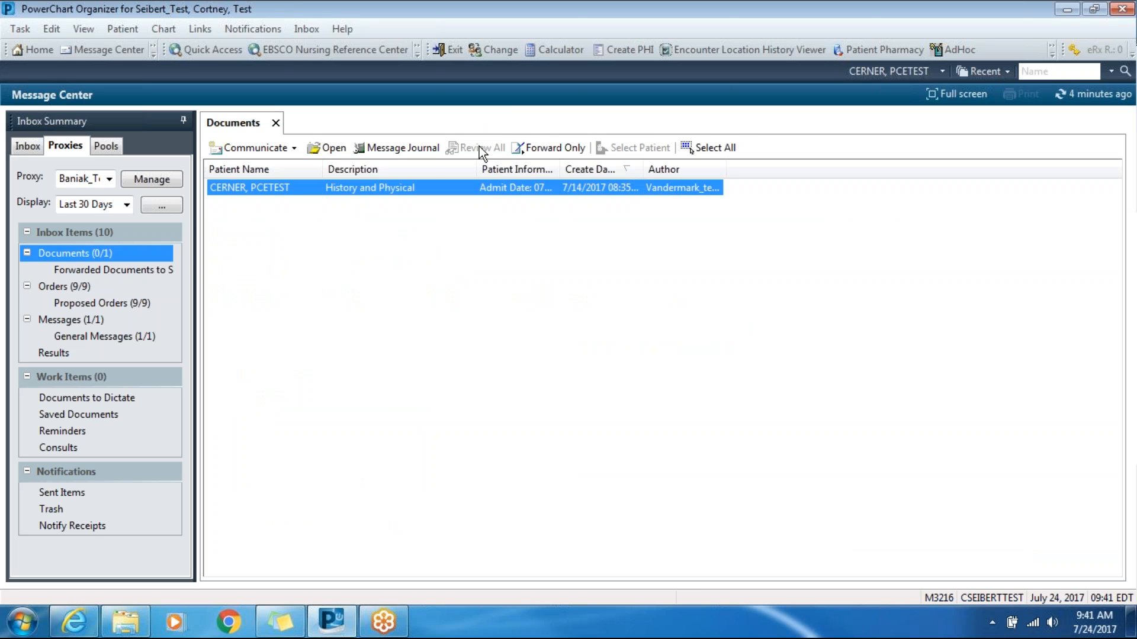
- Open the newest proposed order in the proxy inbox and accept the Cortisol, Saliva proposal, moving on to the next item
click(76, 286)
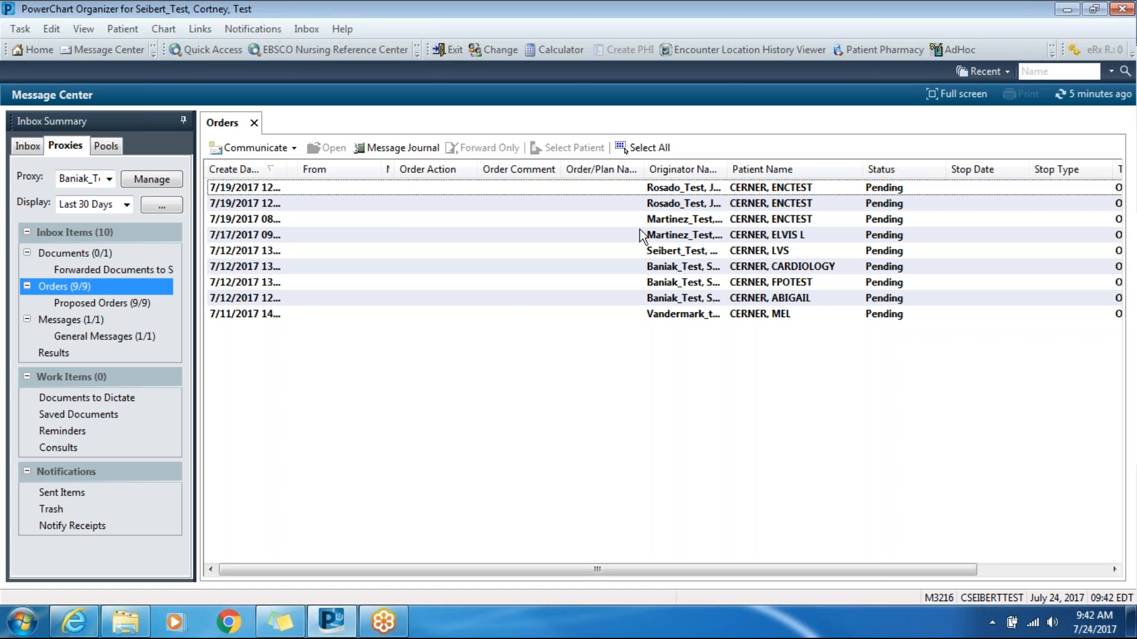
click(694, 193)
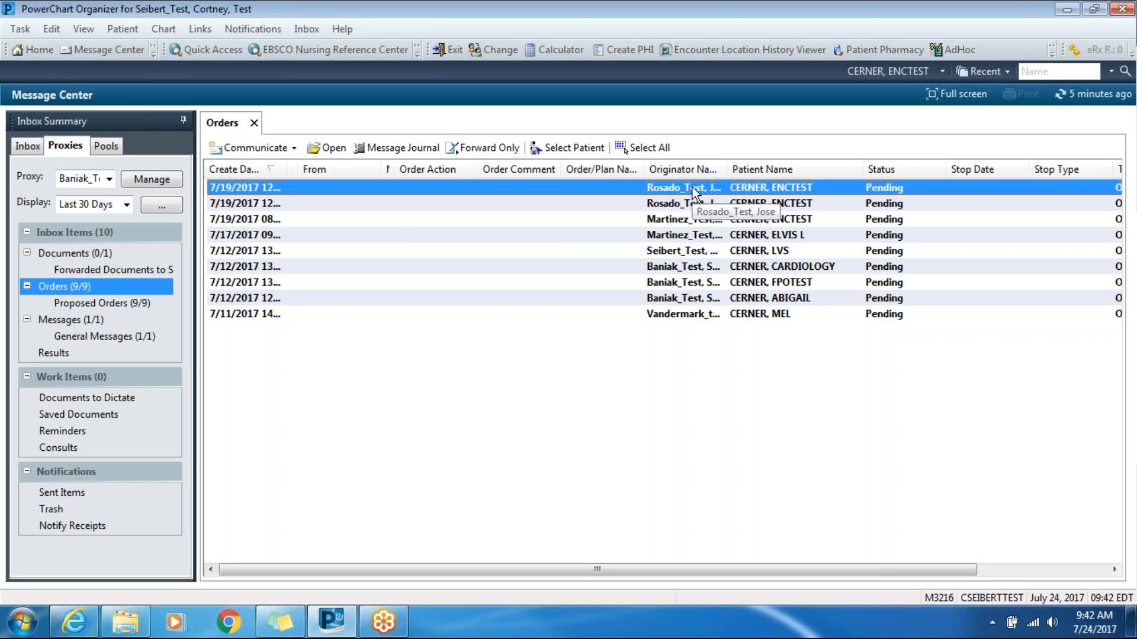
double_click(692, 187)
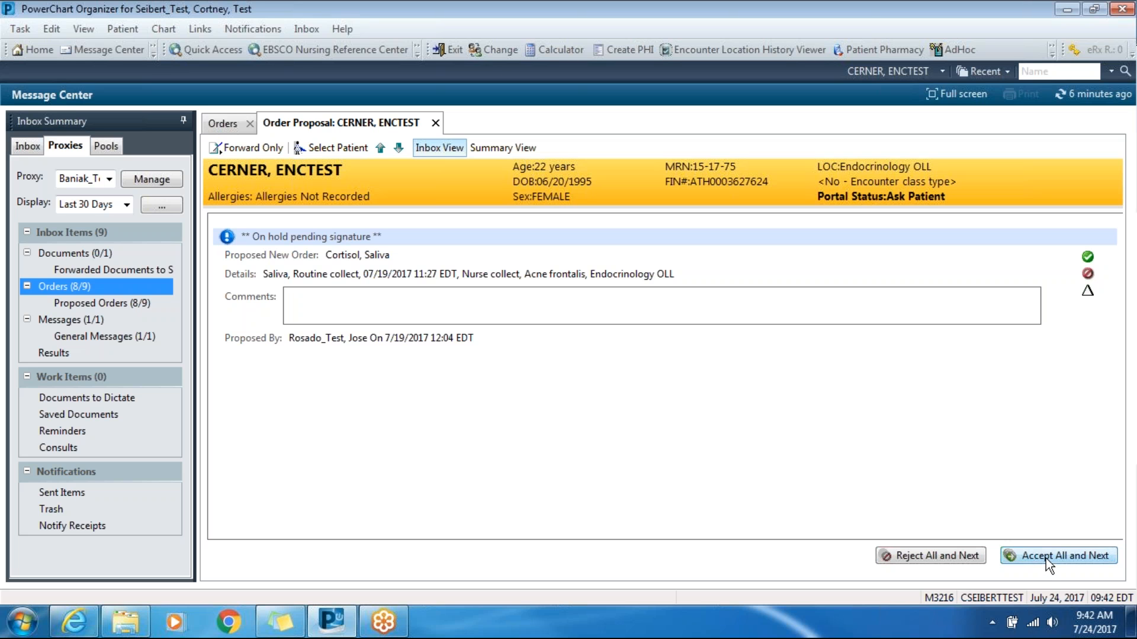
click(1091, 553)
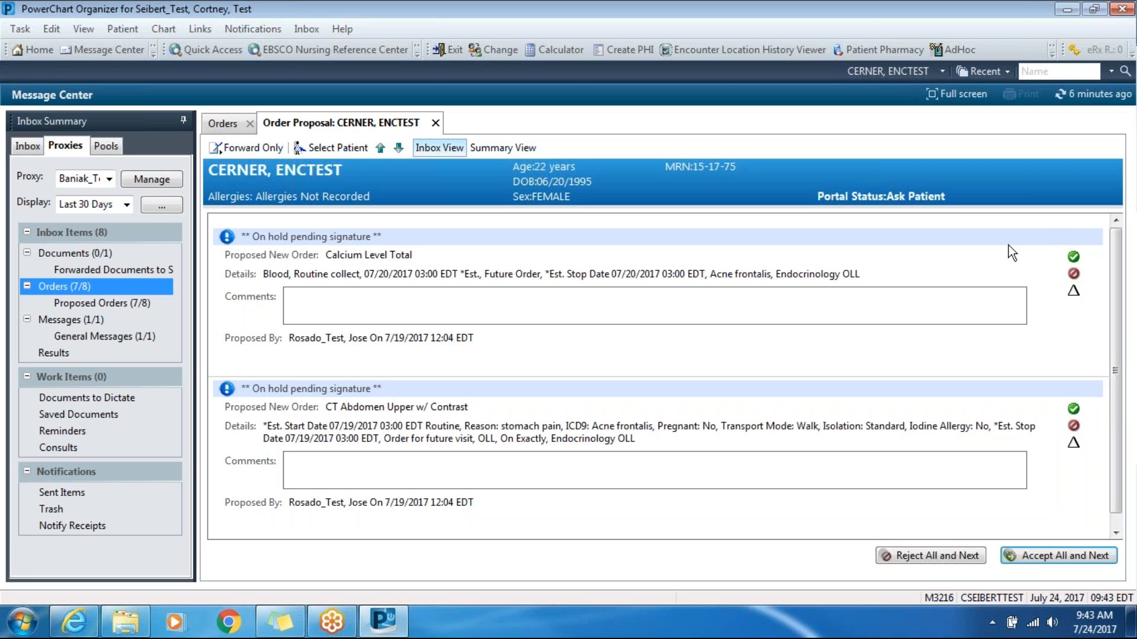
- Reject the proposed Calcium Level Total order with the reason "Not my patient" and sign the rejection
click(1074, 274)
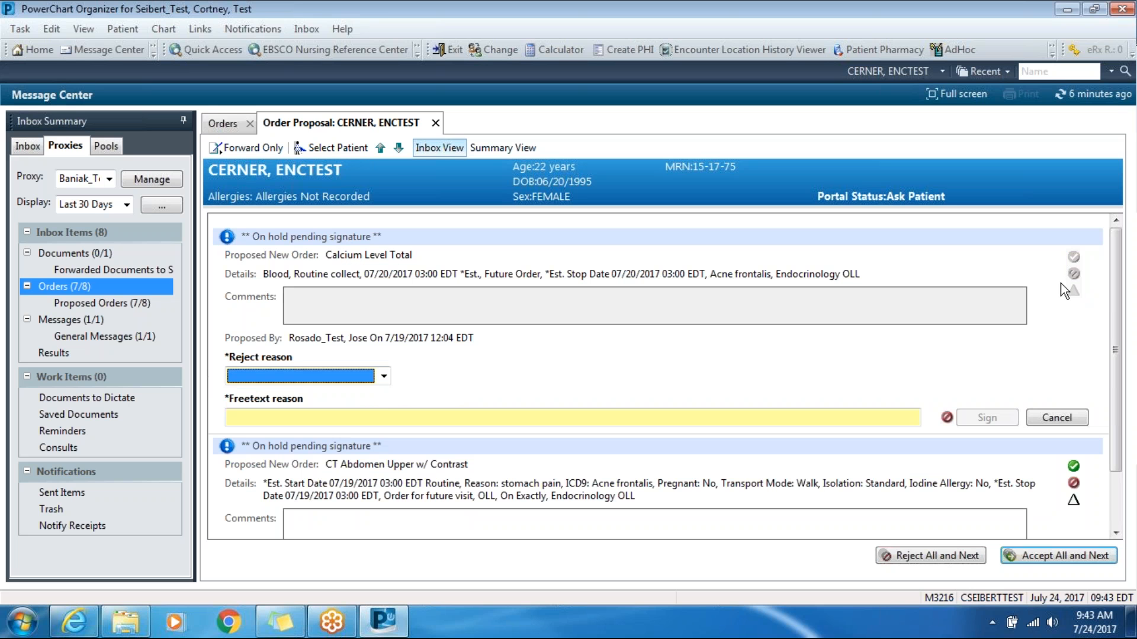
click(385, 376)
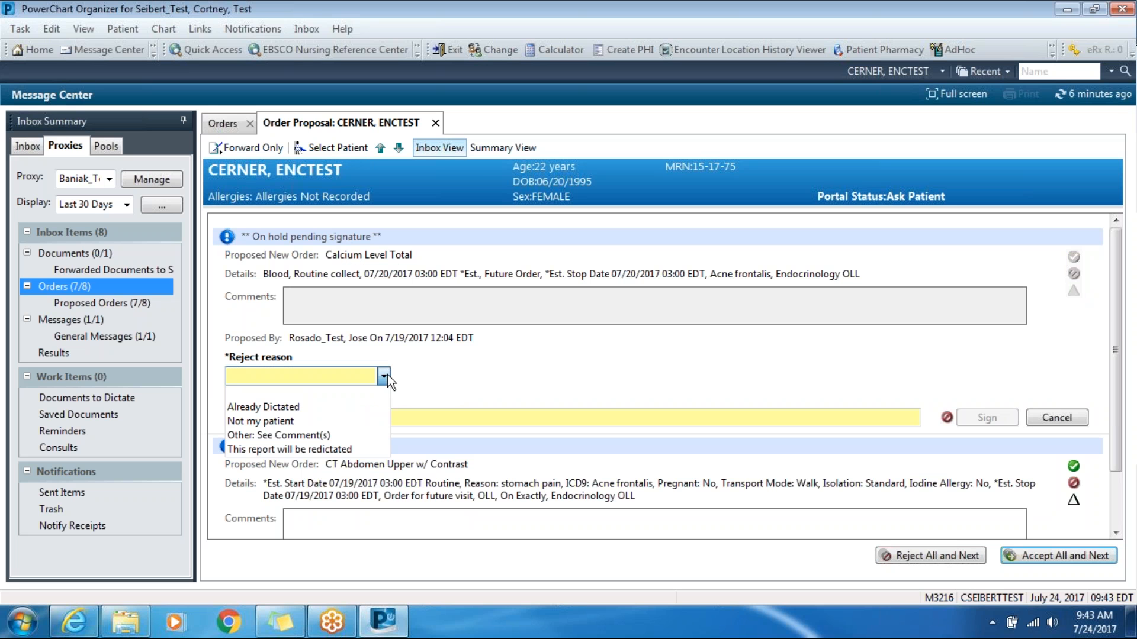
click(279, 421)
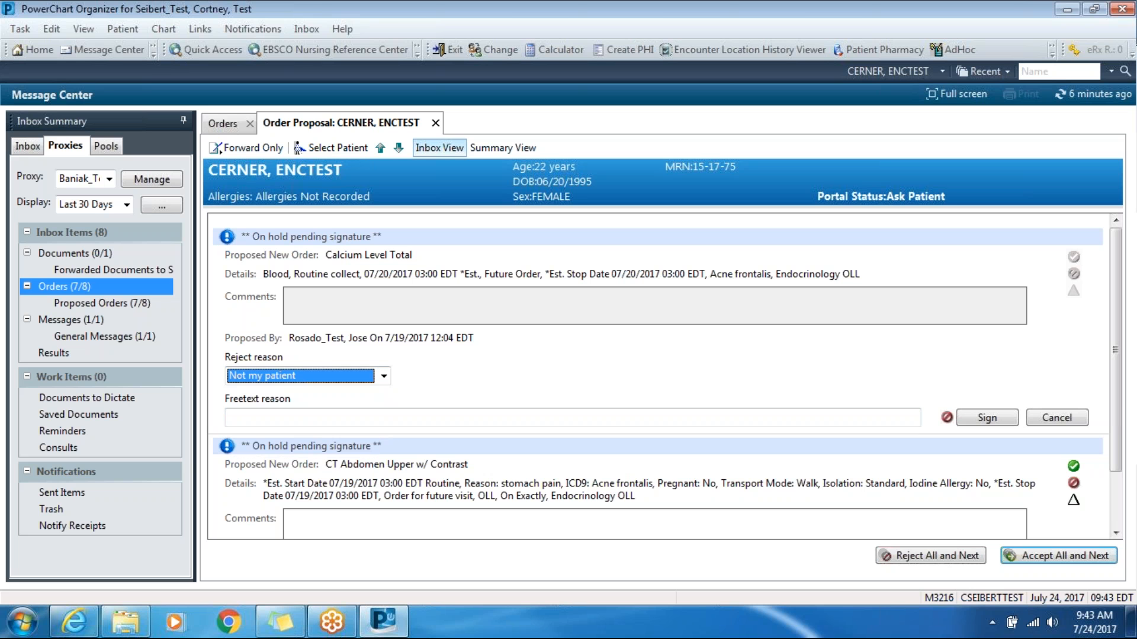
click(984, 418)
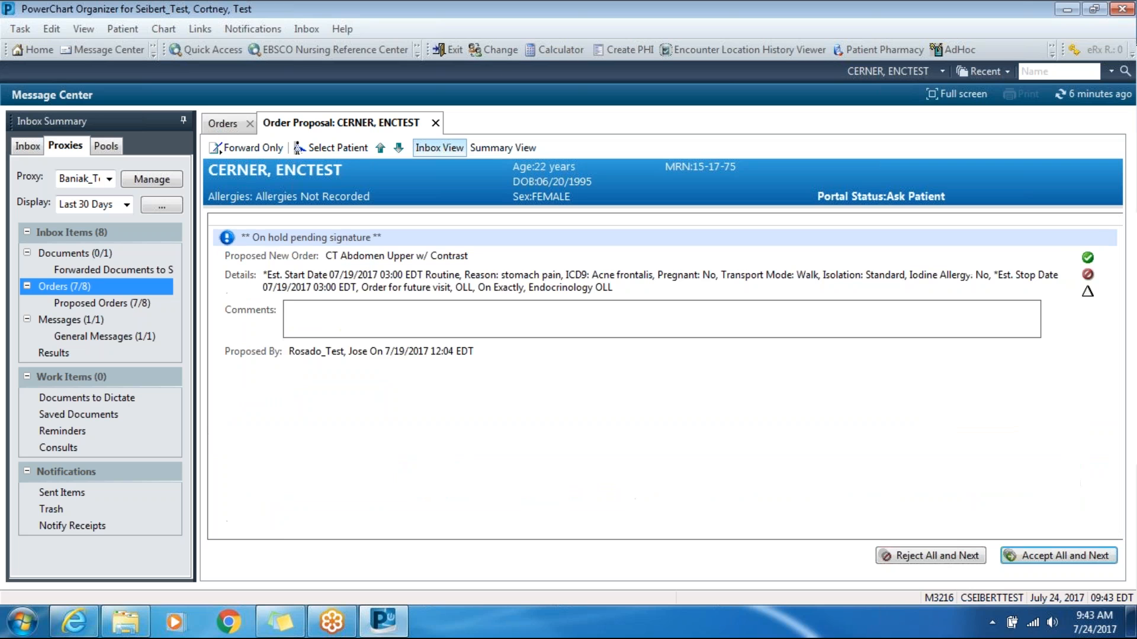
- Accept and sign the proposed CT Abdomen Upper w/ Contrast order, and close the order proposal
click(1088, 260)
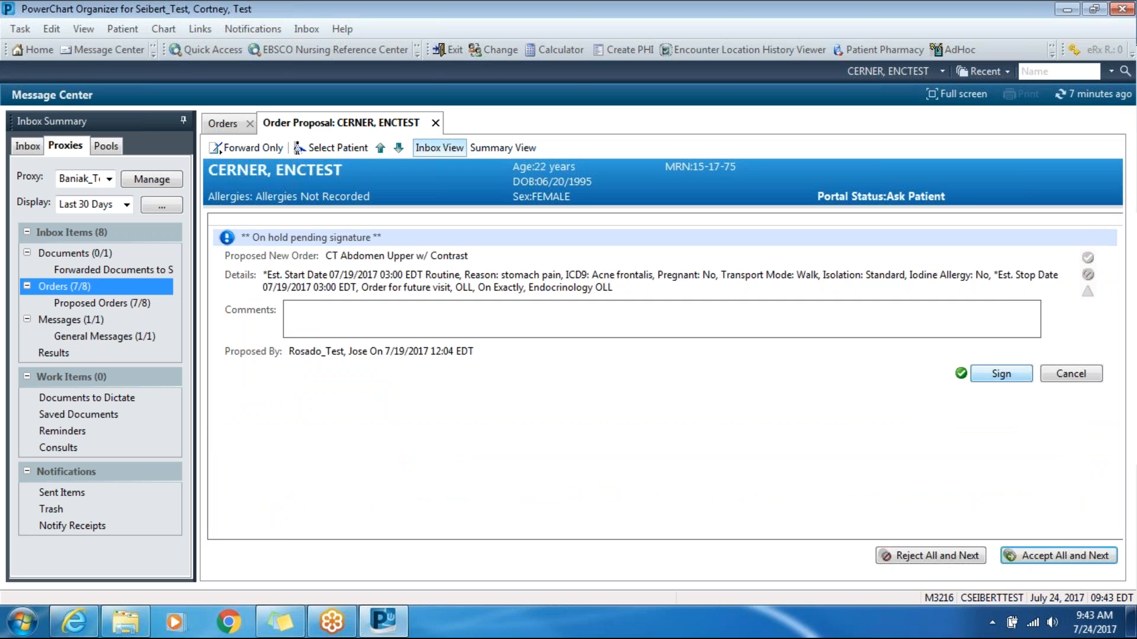
click(1002, 373)
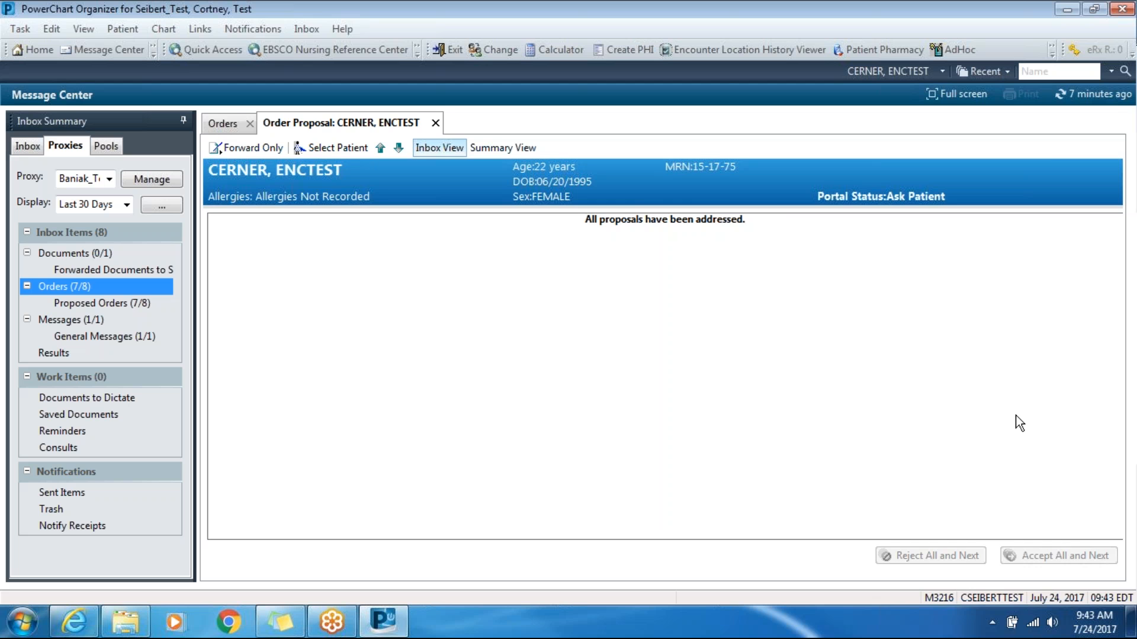
click(435, 122)
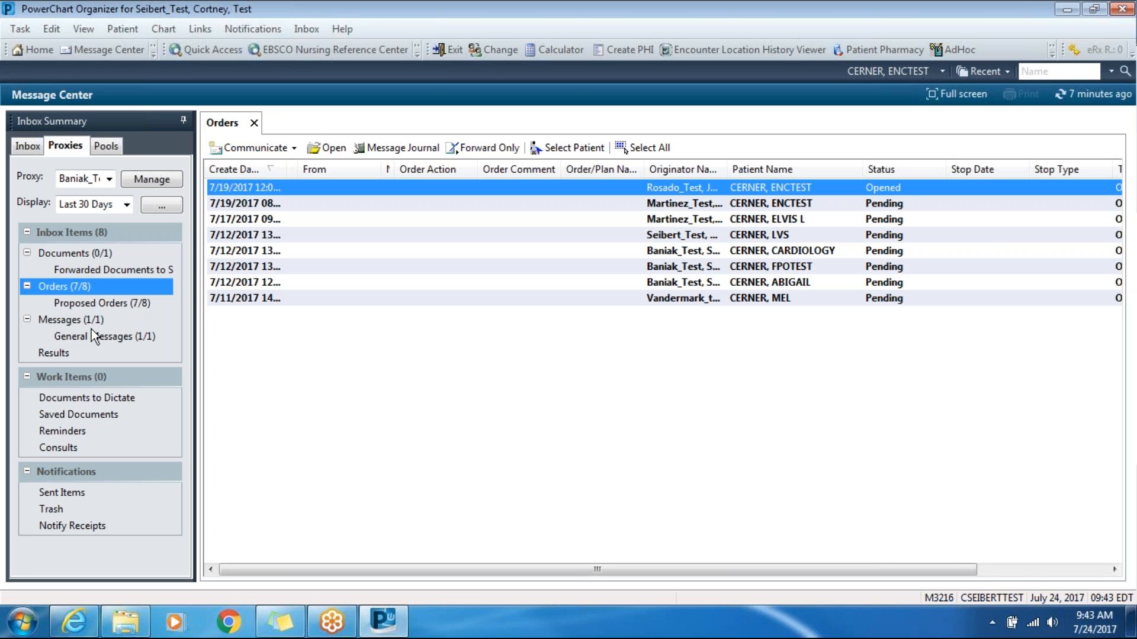
- Reply to all on the proxy inbox's "Proxy Added" message with "Ok to proxy access", and close the History and Physical document that follows
click(74, 324)
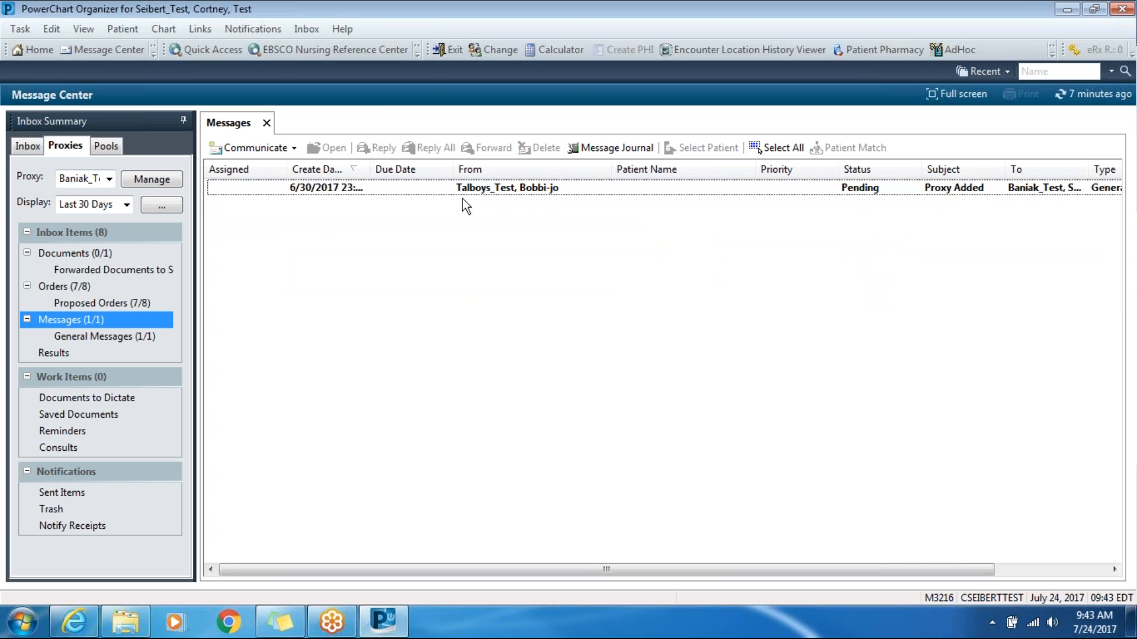
double_click(481, 188)
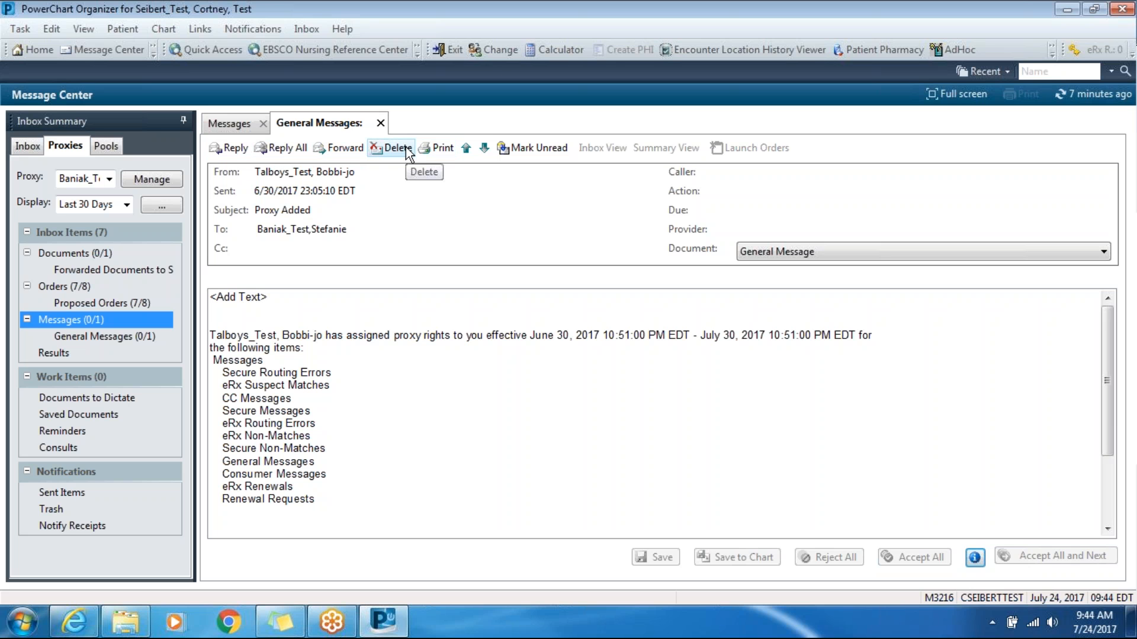
click(271, 150)
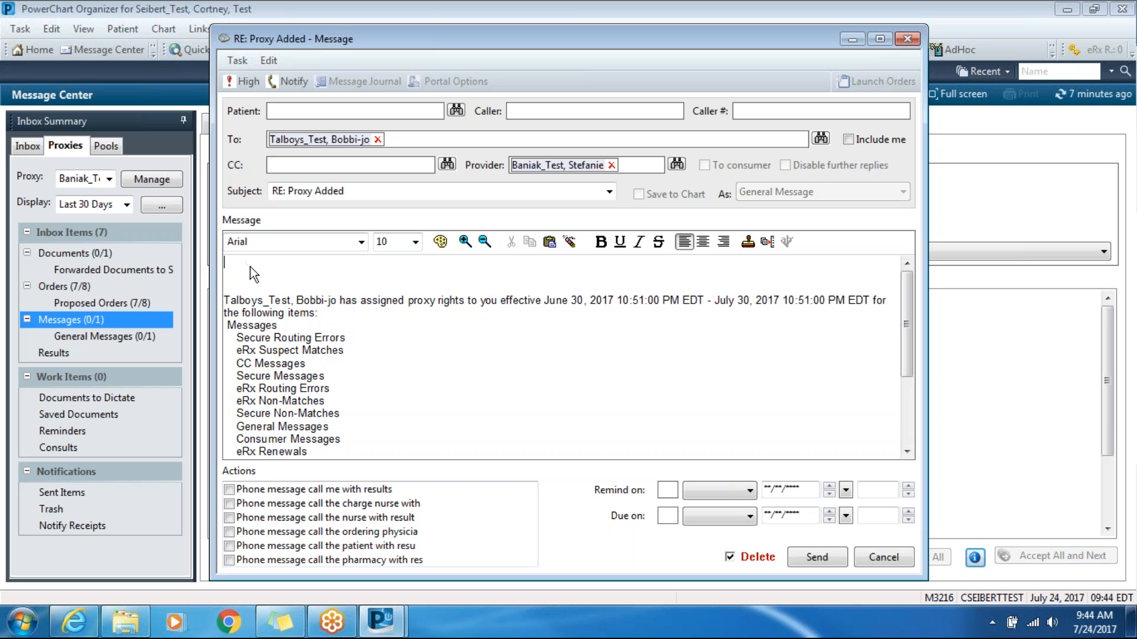
text(Ok to proy)
key(BackSpace)
text(xy access)
click(816, 556)
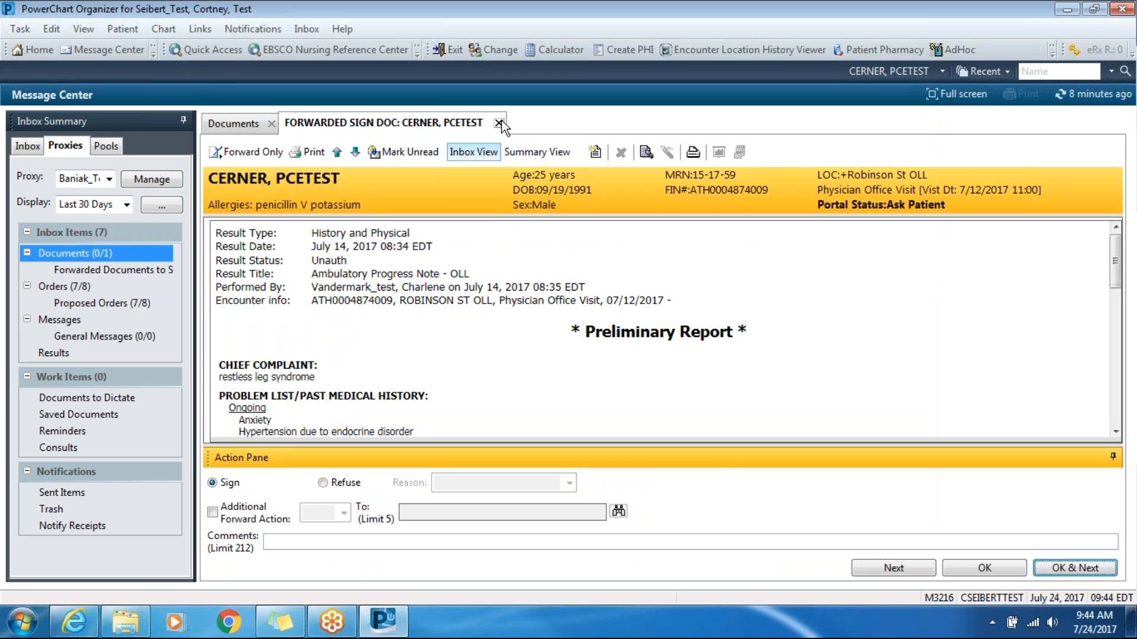
click(500, 123)
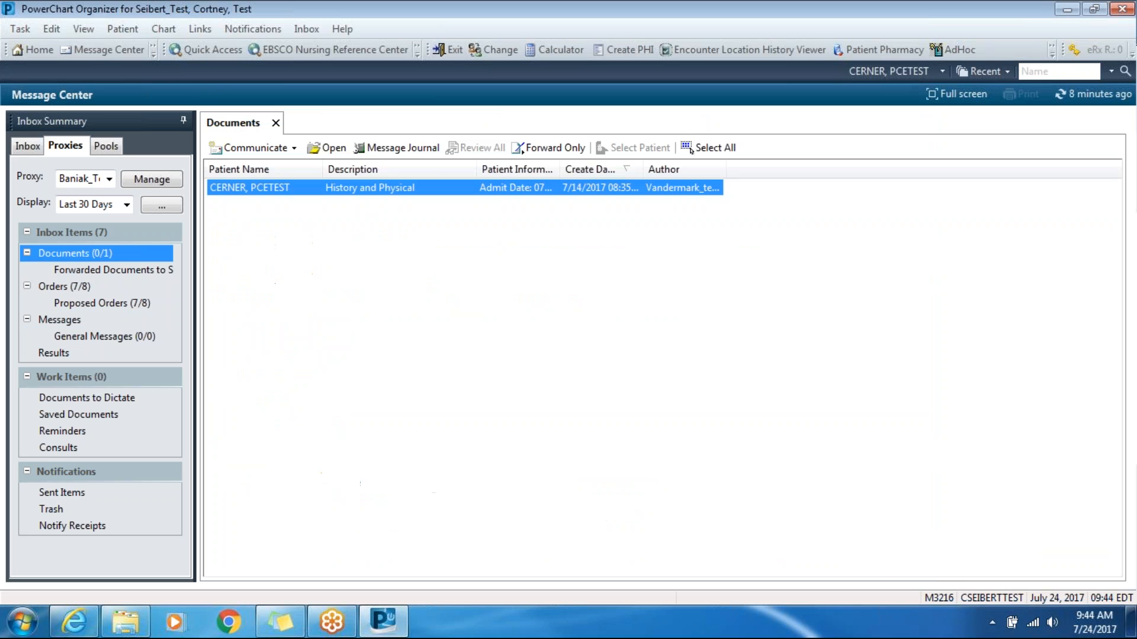